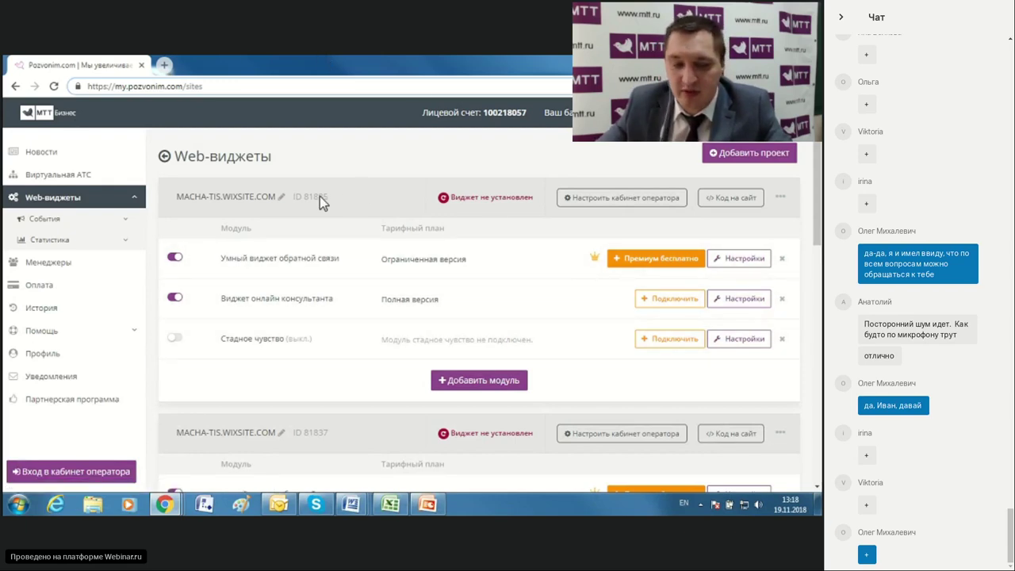
Step: View the site installation code of the project with ID 81835, select the whole script, and close the code window
{"action": "left_click", "coordinate": [731, 198]}
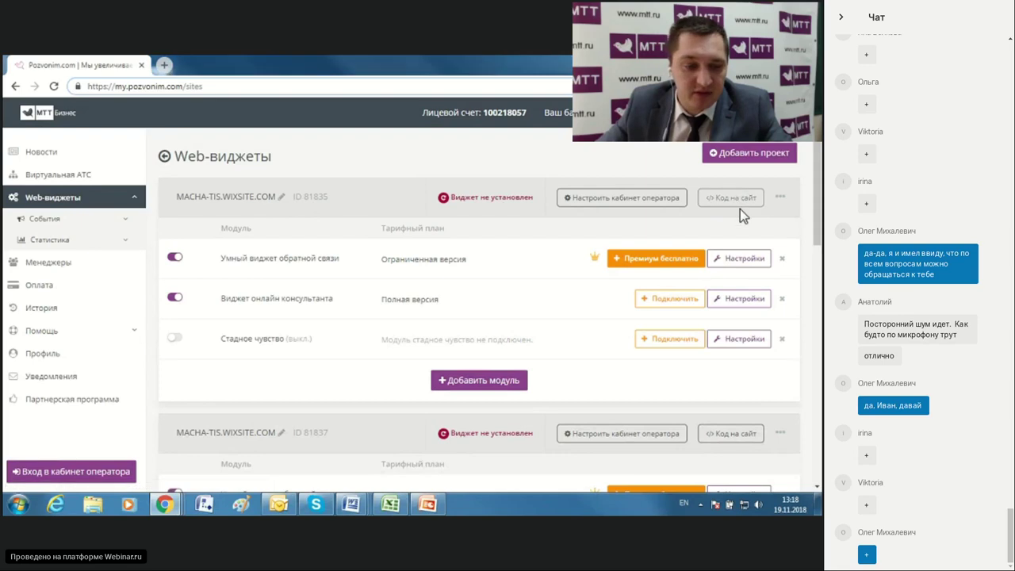
{"action": "left_click_drag", "start_coordinate": [467, 220], "coordinate": [241, 194]}
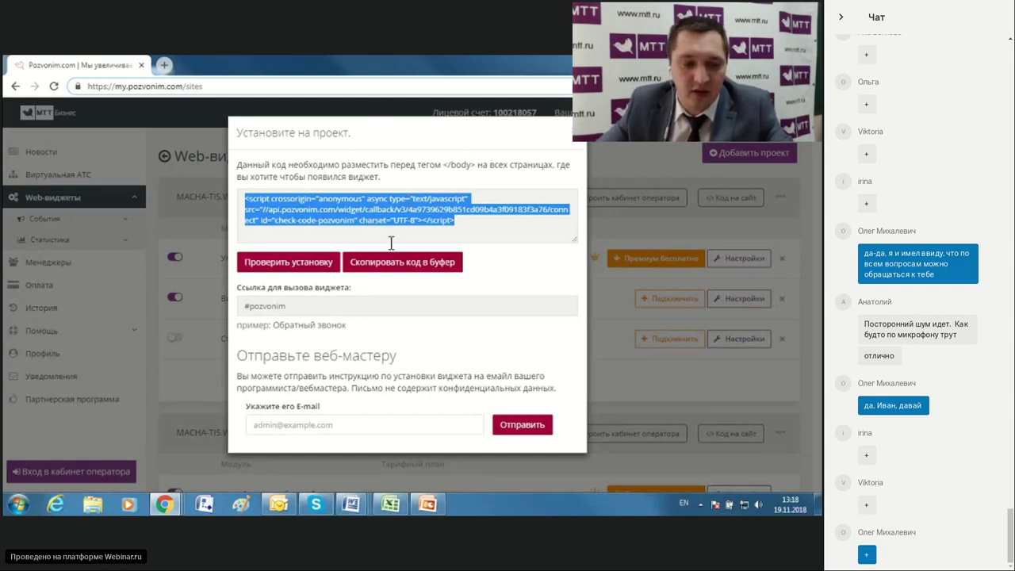
{"action": "left_click", "coordinate": [575, 140]}
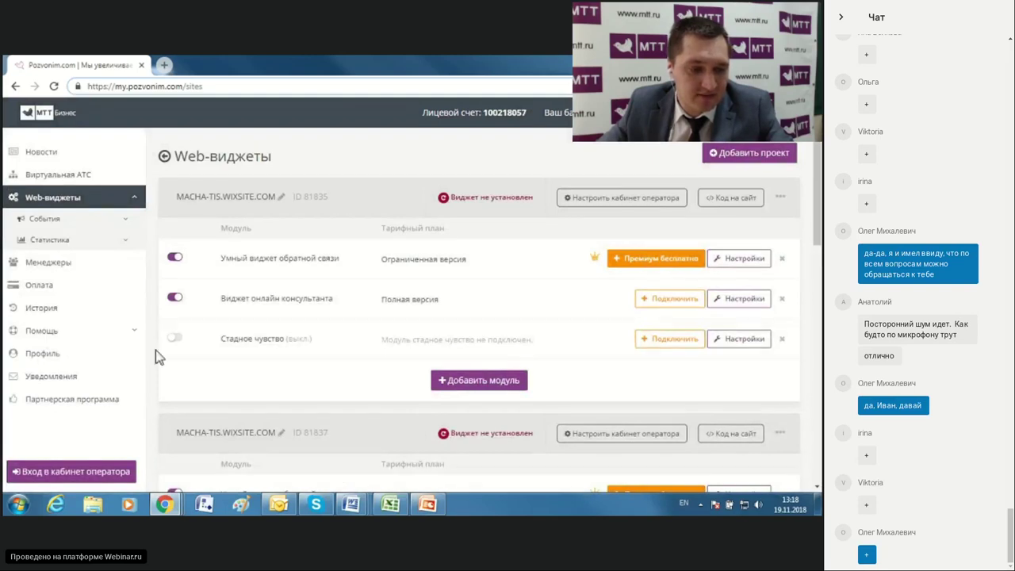
Step: Open the first project's smart feedback widget and review its basic callback settings, including the country and managers
{"action": "left_click", "coordinate": [267, 266]}
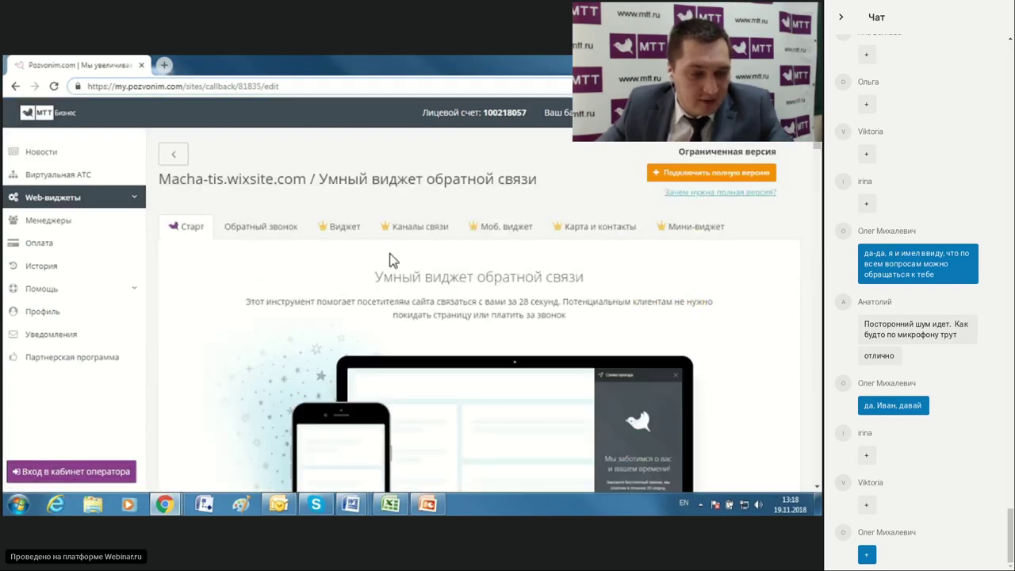
{"action": "left_click", "coordinate": [277, 229]}
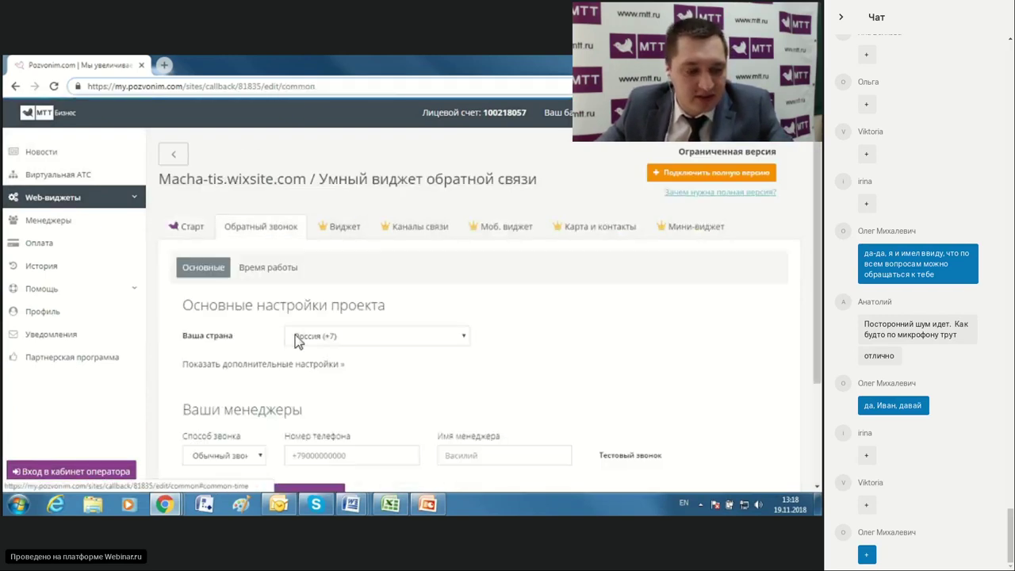
{"action": "scroll", "coordinate": [412, 288], "scroll_direction": "down", "scroll_amount": 3}
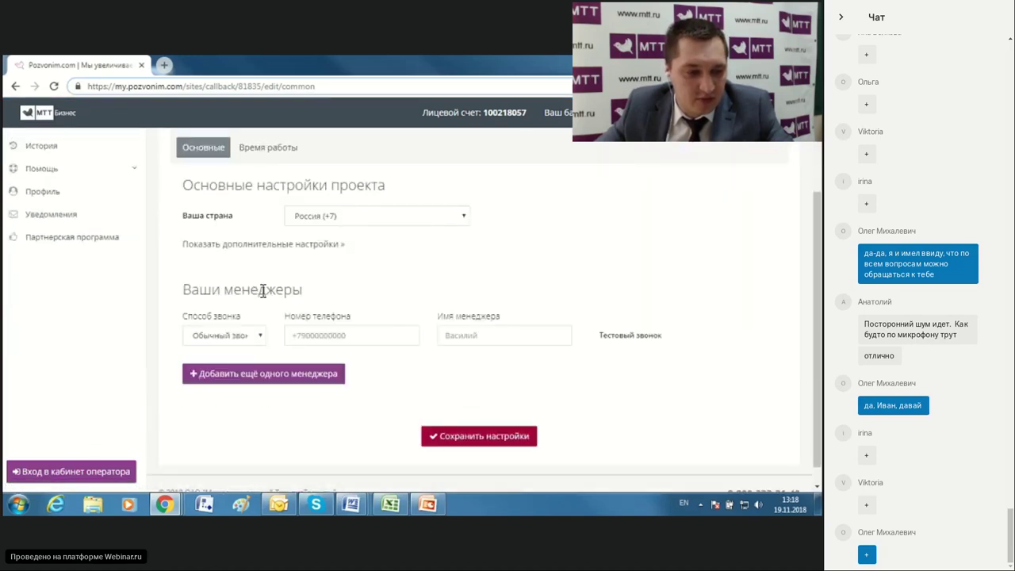
{"action": "scroll", "coordinate": [262, 291], "scroll_direction": "up", "scroll_amount": 3}
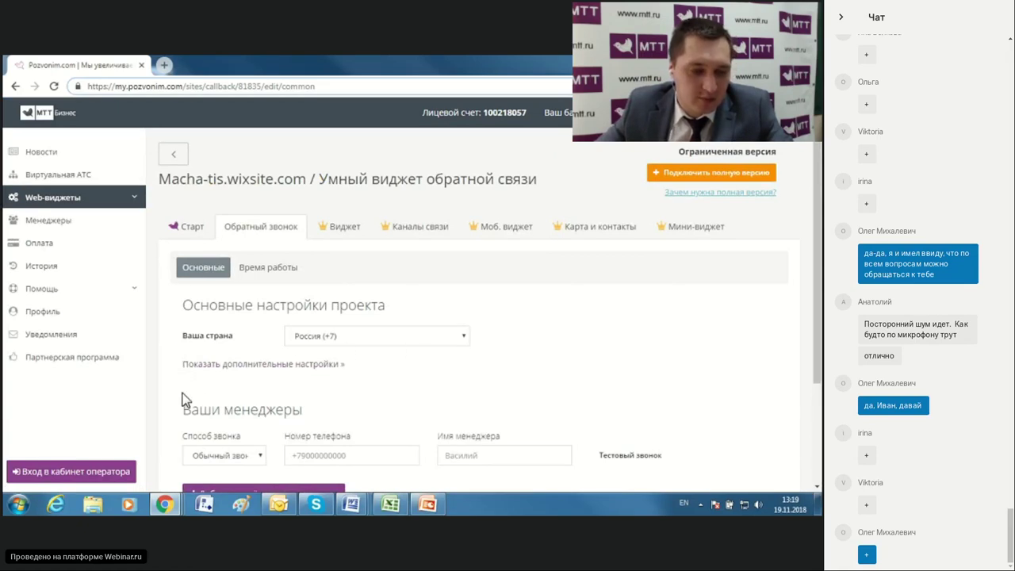
Step: Review the callback working hours (Время работы), including the weekly schedule, lunch time, time zone and templates
{"action": "left_click", "coordinate": [263, 269]}
{"action": "scroll", "coordinate": [516, 337], "scroll_direction": "down", "scroll_amount": 3}
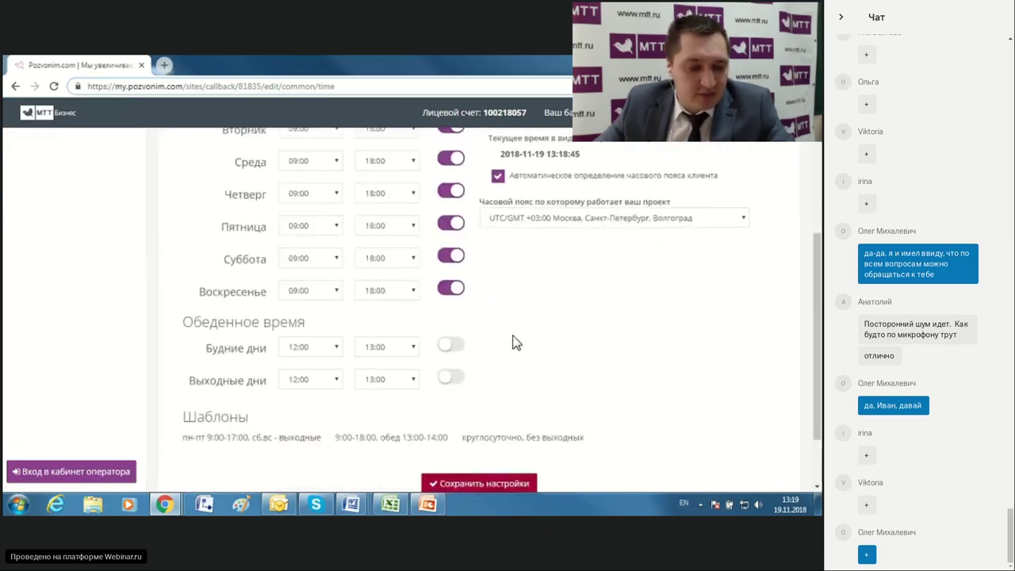
{"action": "scroll", "coordinate": [486, 345], "scroll_direction": "up", "scroll_amount": 3}
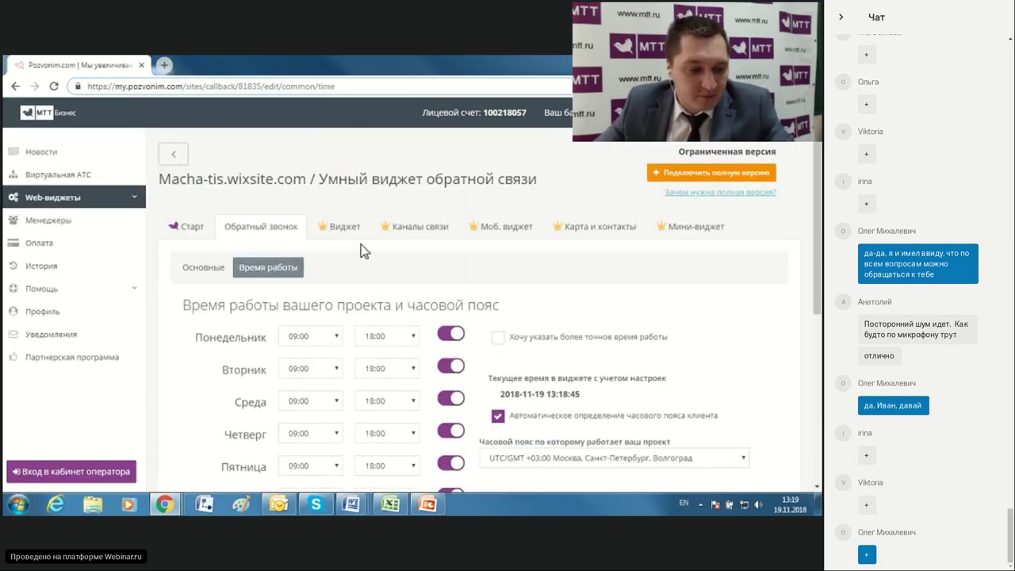
Step: Examine the widget's button styling options (Стилизация кнопки): placement on the page, button behaviour and the available button icons
{"action": "left_click", "coordinate": [346, 229]}
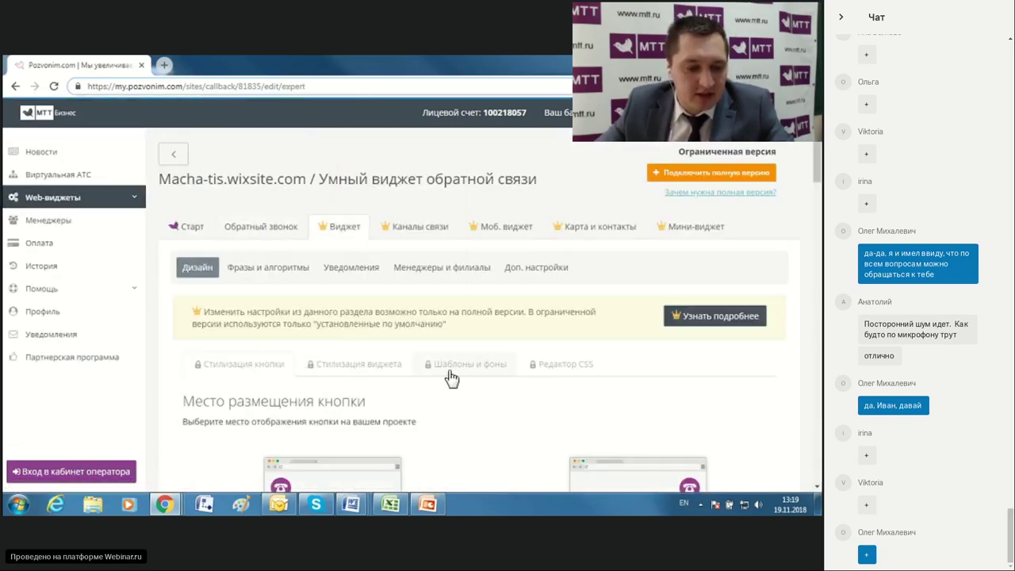
{"action": "scroll", "coordinate": [451, 378], "scroll_direction": "down", "scroll_amount": 3}
{"action": "scroll", "coordinate": [471, 271], "scroll_direction": "down", "scroll_amount": 3}
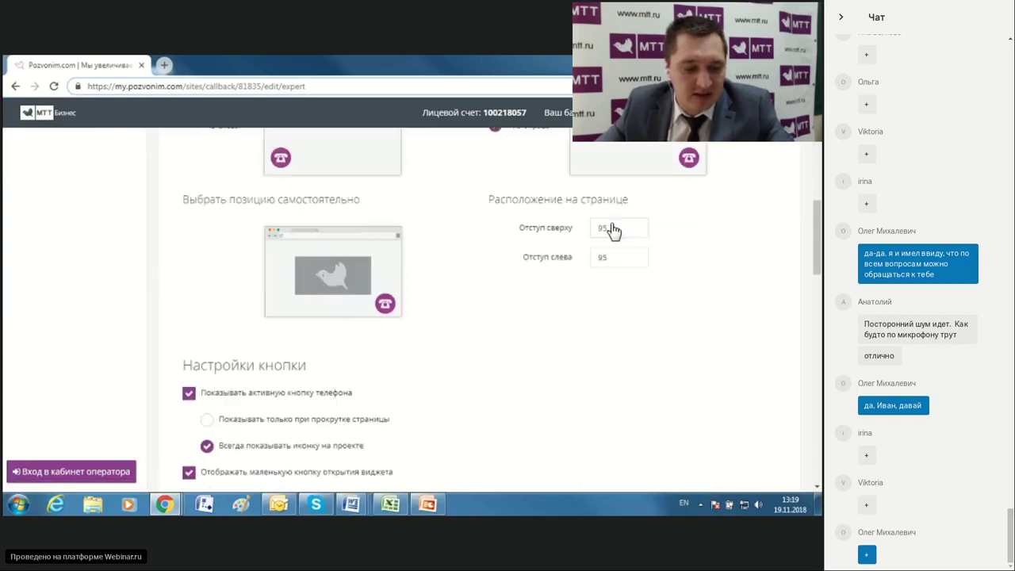
{"action": "scroll", "coordinate": [403, 352], "scroll_direction": "down", "scroll_amount": 2}
{"action": "scroll", "coordinate": [466, 361], "scroll_direction": "up", "scroll_amount": 6}
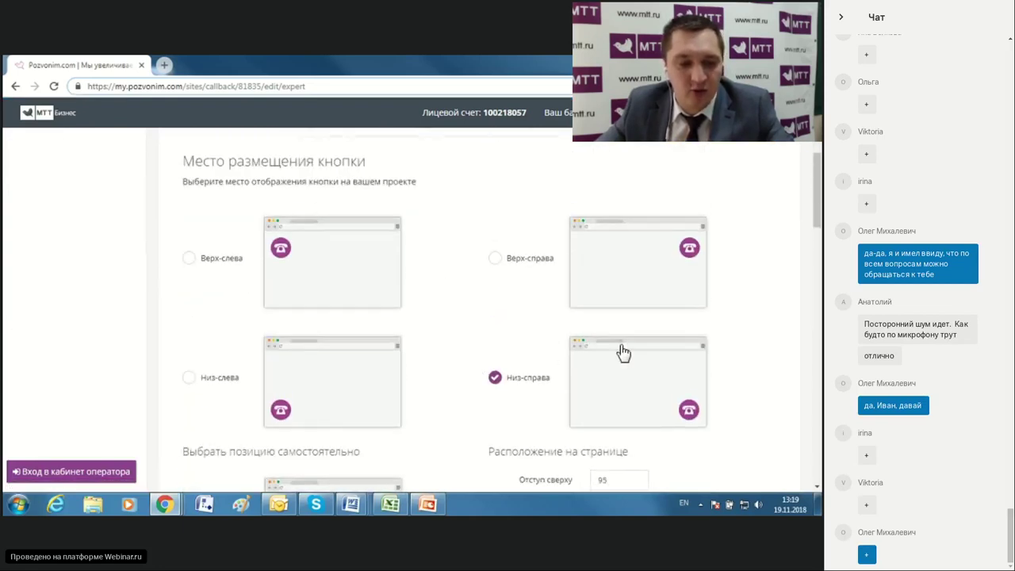
{"action": "scroll", "coordinate": [315, 335], "scroll_direction": "up", "scroll_amount": 2}
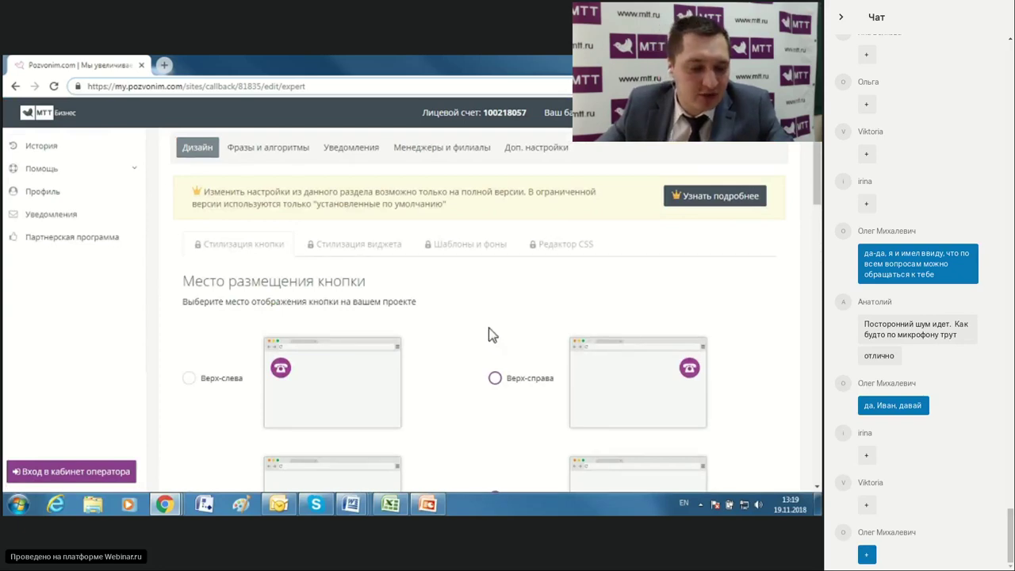
{"action": "scroll", "coordinate": [488, 328], "scroll_direction": "down", "scroll_amount": 8}
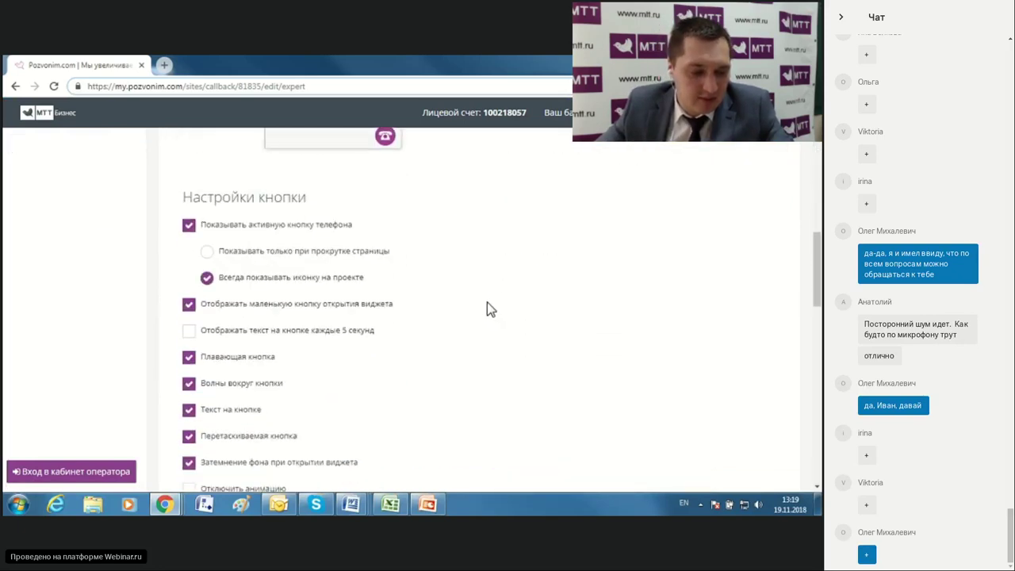
{"action": "scroll", "coordinate": [488, 308], "scroll_direction": "down", "scroll_amount": 3}
{"action": "scroll", "coordinate": [488, 307], "scroll_direction": "down", "scroll_amount": 4}
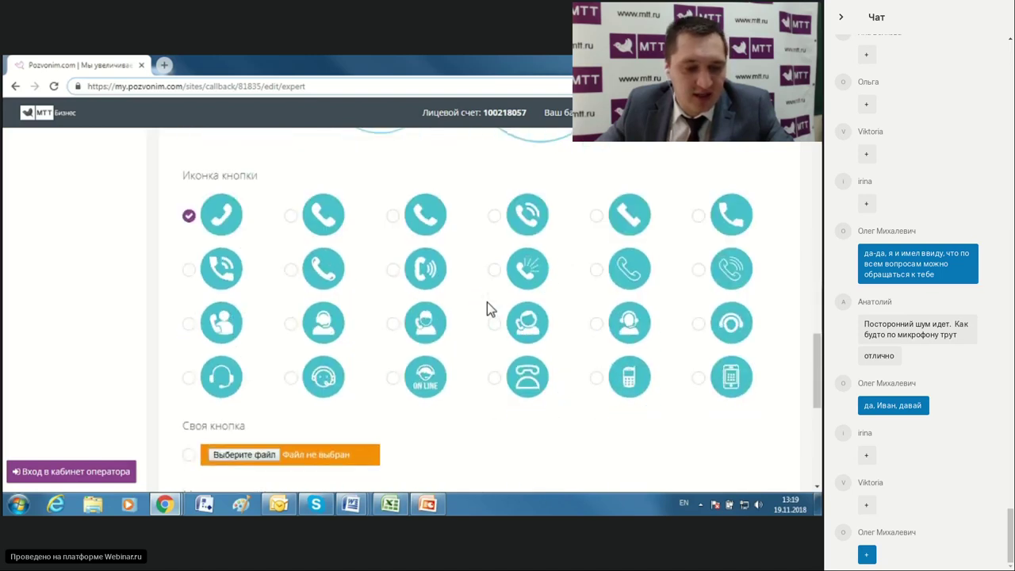
{"action": "scroll", "coordinate": [485, 305], "scroll_direction": "up", "scroll_amount": 2}
{"action": "scroll", "coordinate": [483, 306], "scroll_direction": "down", "scroll_amount": 2}
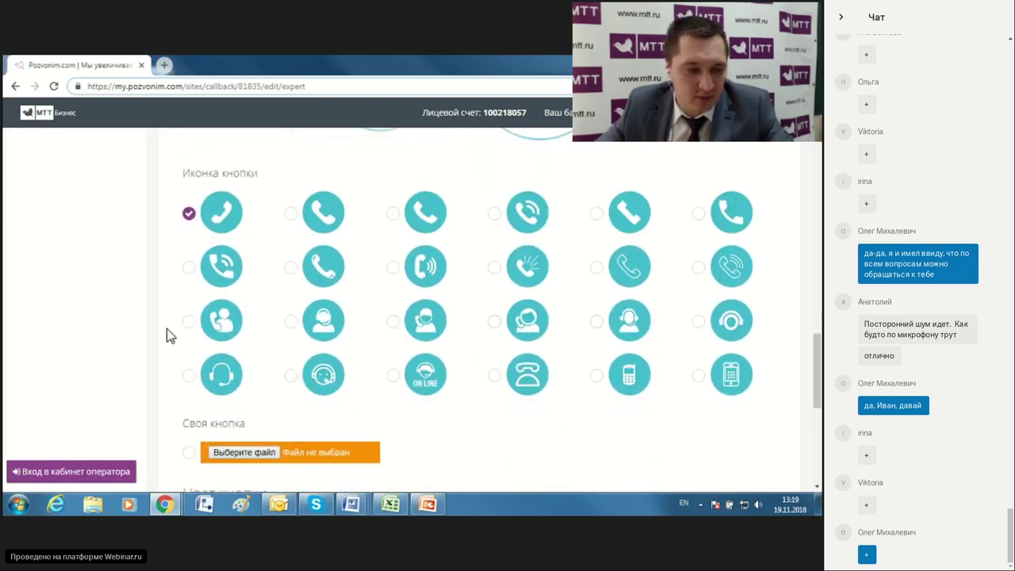
Step: Examine the widget styling options (Стилизация виджета): how the window appears and the widget, button and input form colours
{"action": "scroll", "coordinate": [573, 245], "scroll_direction": "up", "scroll_amount": 12}
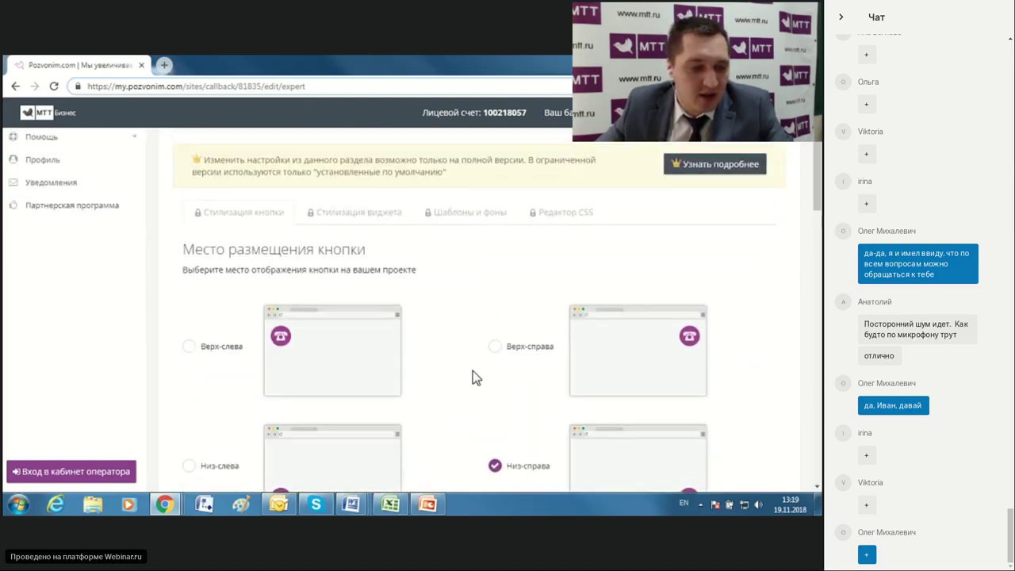
{"action": "scroll", "coordinate": [473, 370], "scroll_direction": "up", "scroll_amount": 2}
{"action": "left_click", "coordinate": [358, 305]}
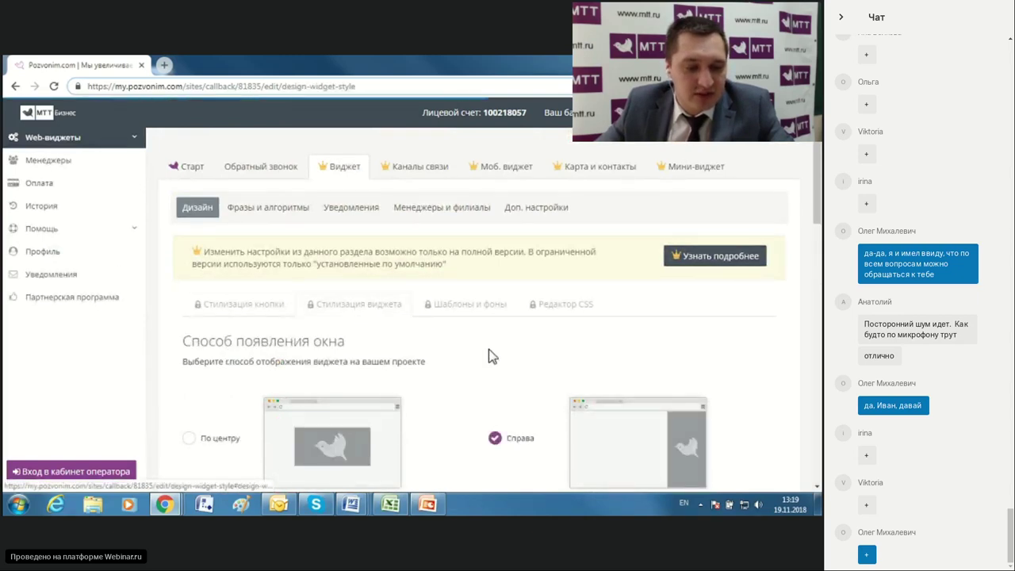
{"action": "scroll", "coordinate": [489, 355], "scroll_direction": "down", "scroll_amount": 3}
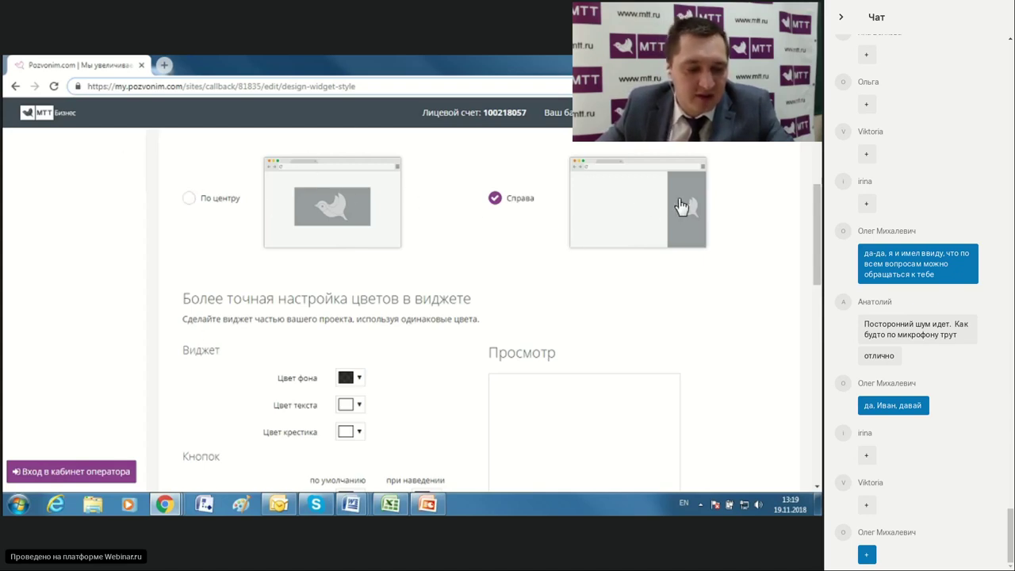
{"action": "scroll", "coordinate": [680, 206], "scroll_direction": "down", "scroll_amount": 3}
{"action": "scroll", "coordinate": [476, 268], "scroll_direction": "down", "scroll_amount": 2}
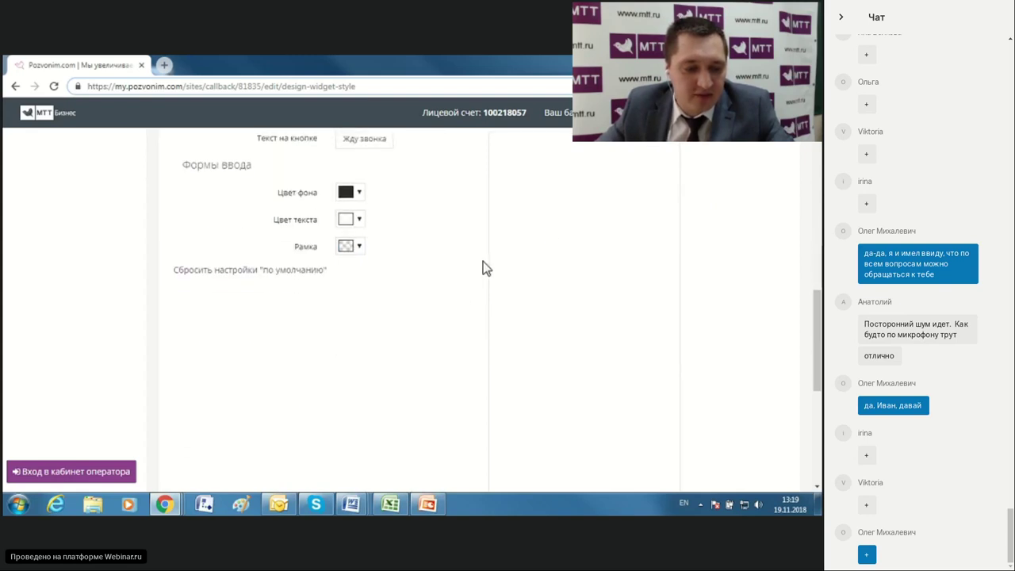
{"action": "scroll", "coordinate": [406, 333], "scroll_direction": "up", "scroll_amount": 3}
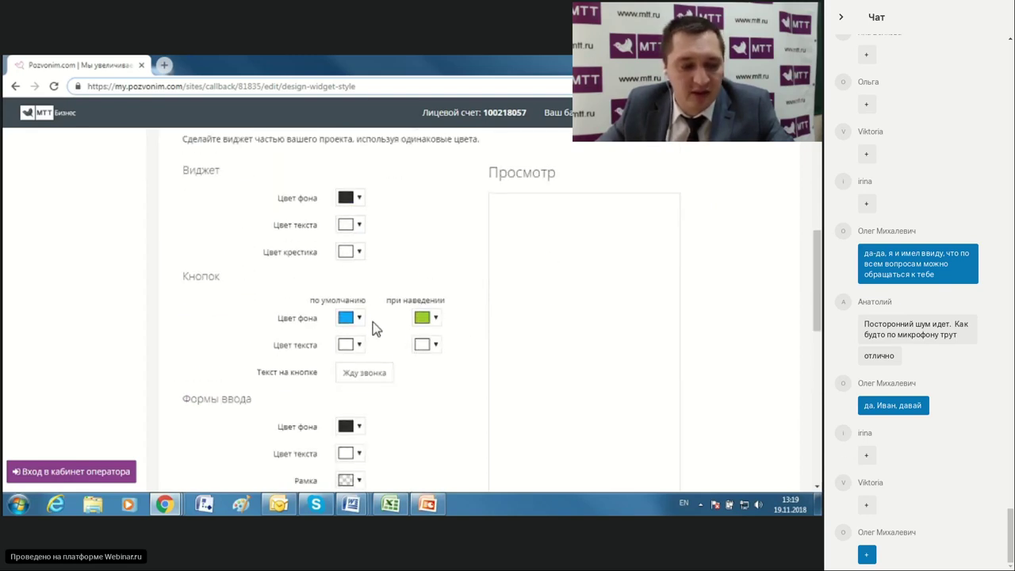
Step: Examine the widget's templates and backgrounds section (Шаблоны и фоны), including the background picture
{"action": "scroll", "coordinate": [418, 344], "scroll_direction": "up", "scroll_amount": 4}
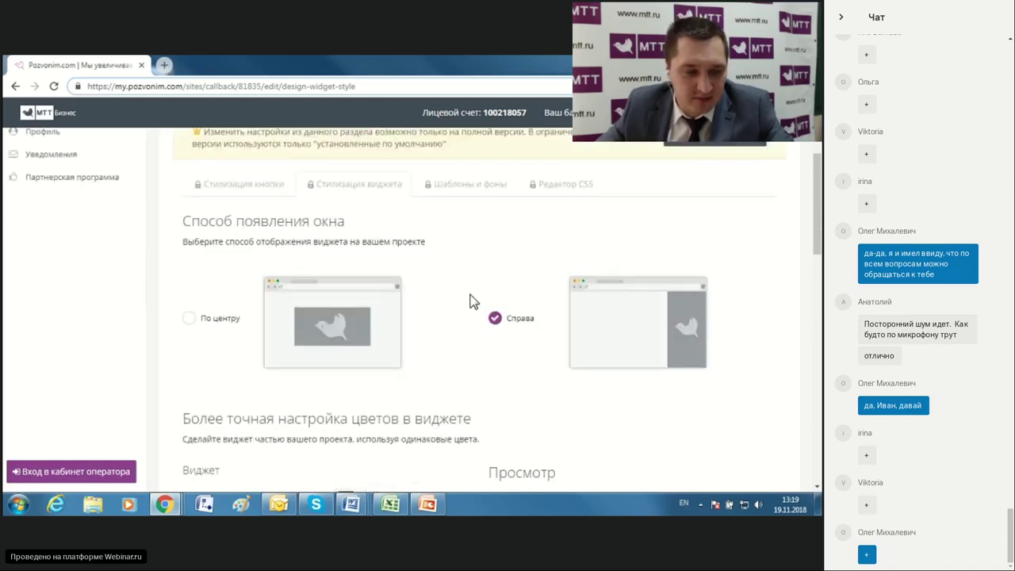
{"action": "left_click", "coordinate": [485, 191]}
{"action": "scroll", "coordinate": [480, 328], "scroll_direction": "down", "scroll_amount": 5}
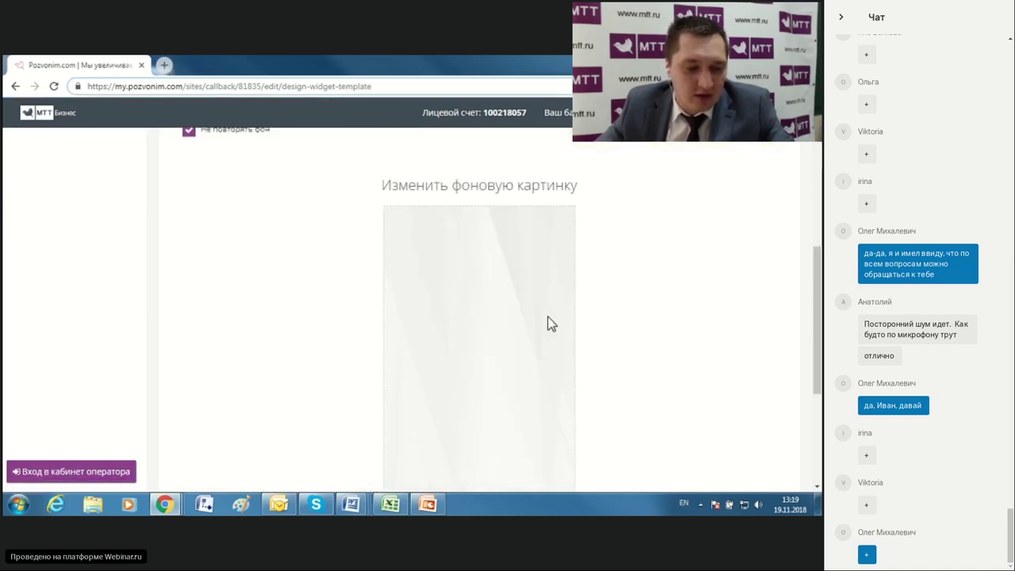
{"action": "scroll", "coordinate": [623, 330], "scroll_direction": "up", "scroll_amount": 3}
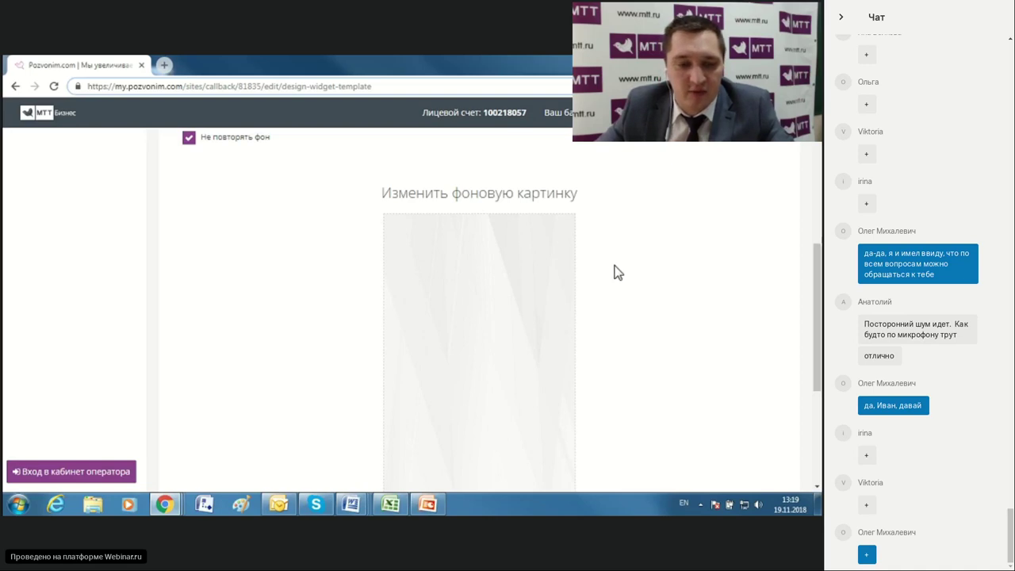
Step: Review the background fitting options and view the widget's CSS editor (Редактор CSS)
{"action": "scroll", "coordinate": [627, 322], "scroll_direction": "up", "scroll_amount": 4}
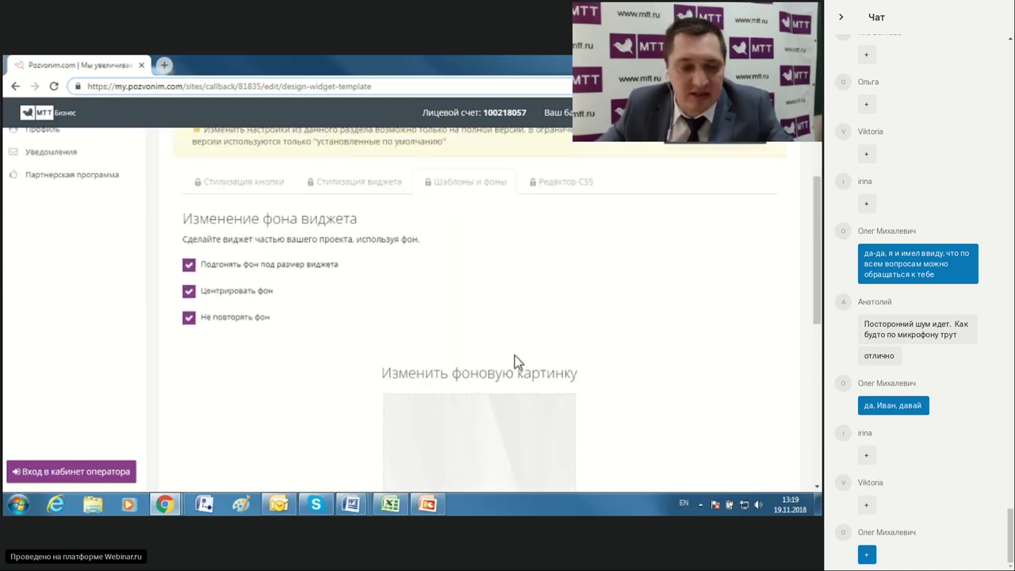
{"action": "scroll", "coordinate": [555, 254], "scroll_direction": "up", "scroll_amount": 1}
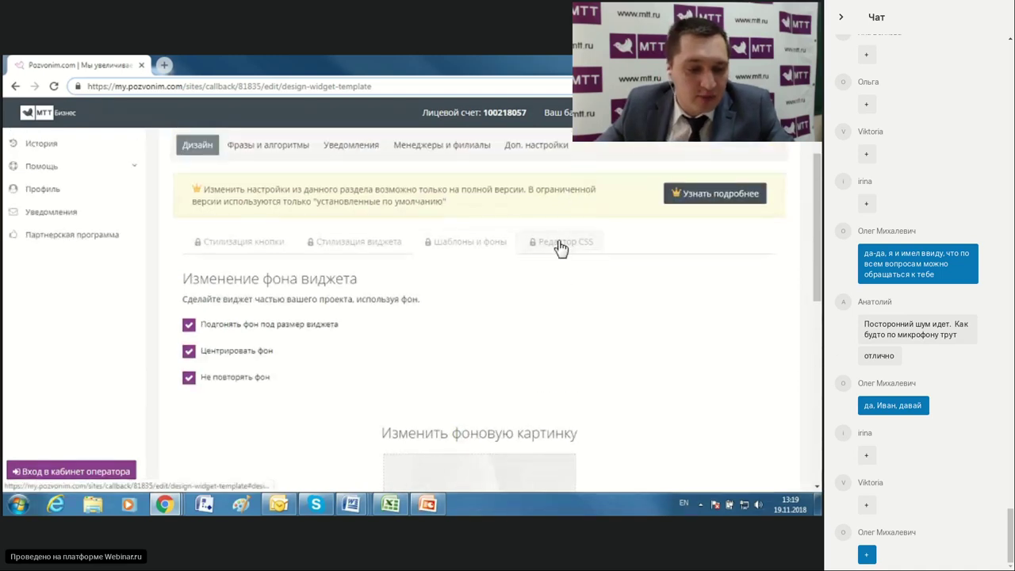
{"action": "left_click", "coordinate": [560, 248]}
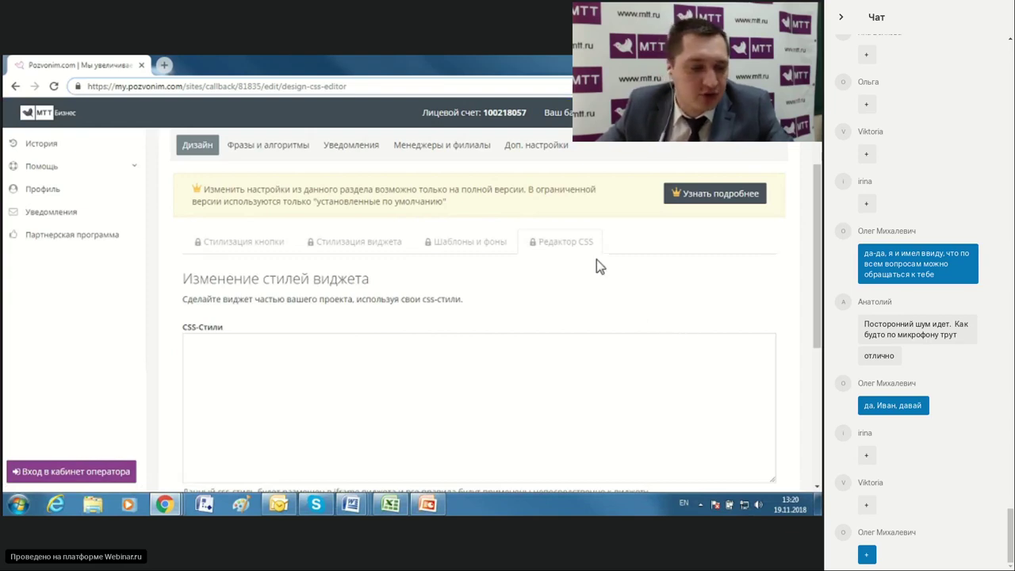
Step: Examine the widget's phrases and algorithms (Фразы и алгоритмы), covering the visitor-triggered phrases and the phrases for deferred calls
{"action": "scroll", "coordinate": [501, 298], "scroll_direction": "up", "scroll_amount": 3}
{"action": "left_click", "coordinate": [267, 270]}
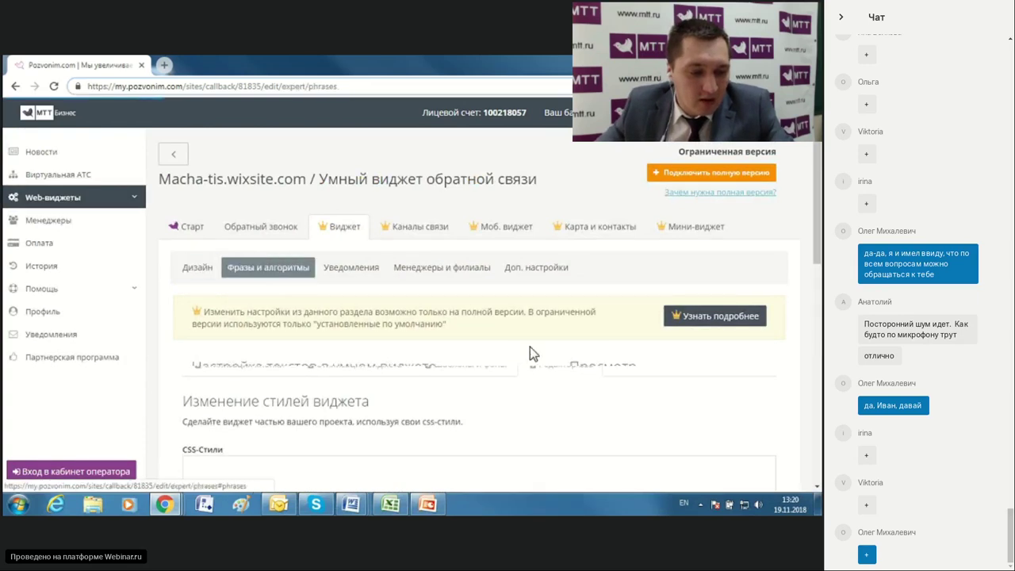
{"action": "scroll", "coordinate": [580, 348], "scroll_direction": "down", "scroll_amount": 5}
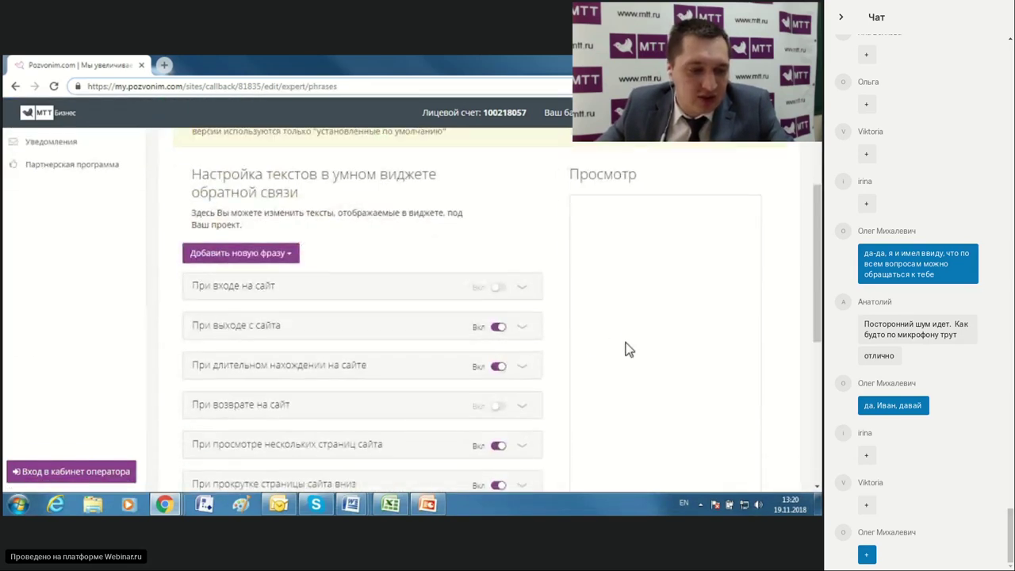
{"action": "scroll", "coordinate": [638, 349], "scroll_direction": "up", "scroll_amount": 2}
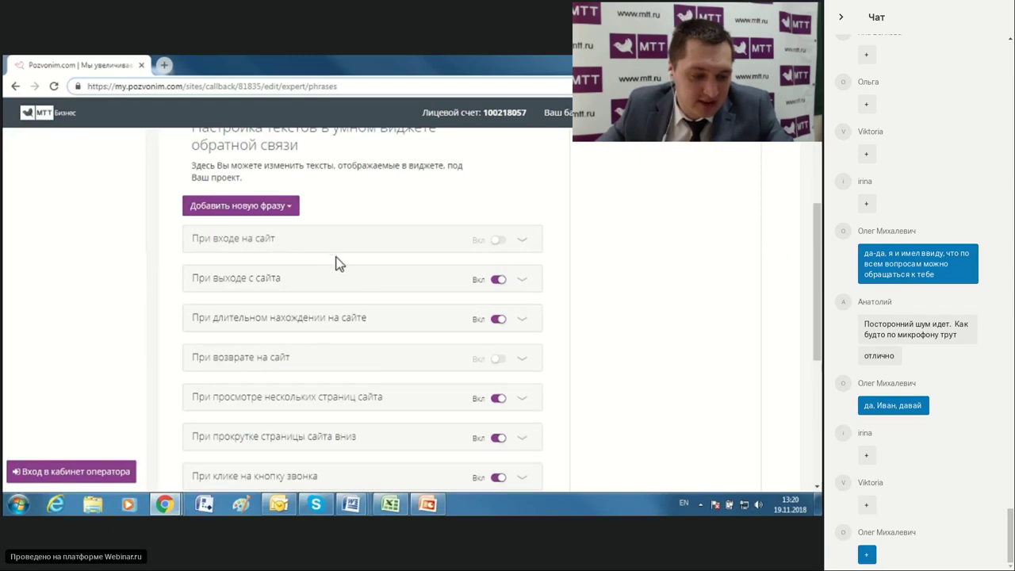
{"action": "scroll", "coordinate": [376, 344], "scroll_direction": "down", "scroll_amount": 1}
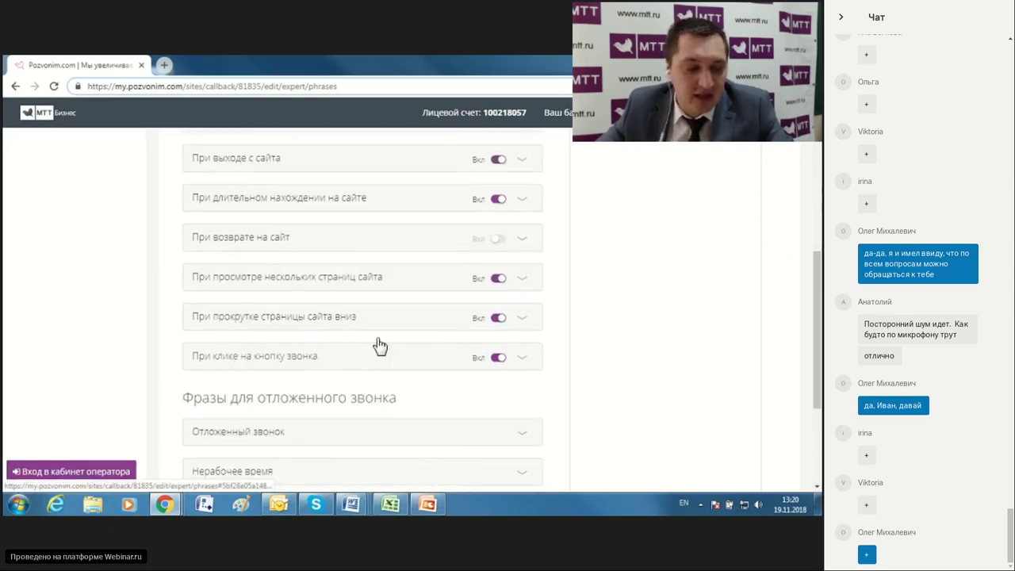
{"action": "scroll", "coordinate": [442, 325], "scroll_direction": "down", "scroll_amount": 2}
{"action": "scroll", "coordinate": [491, 336], "scroll_direction": "up", "scroll_amount": 6}
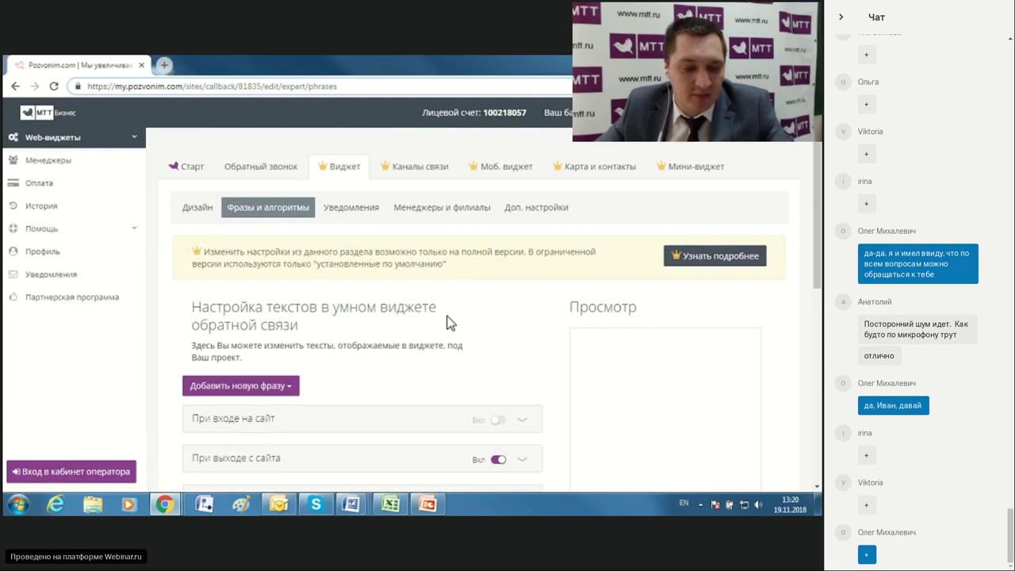
{"action": "scroll", "coordinate": [447, 321], "scroll_direction": "down", "scroll_amount": 2}
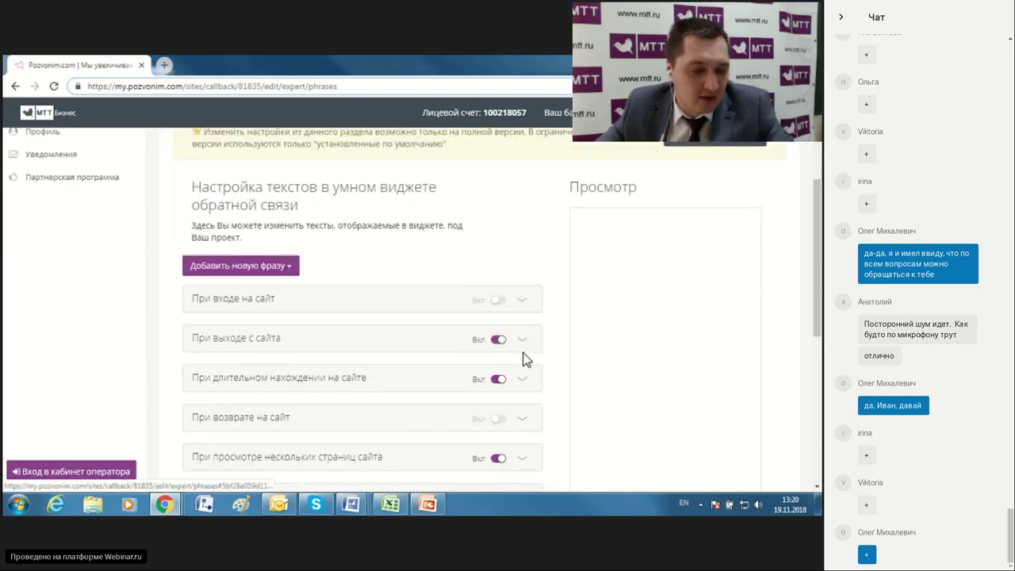
{"action": "scroll", "coordinate": [281, 353], "scroll_direction": "down", "scroll_amount": 1}
{"action": "scroll", "coordinate": [277, 349], "scroll_direction": "down", "scroll_amount": 3}
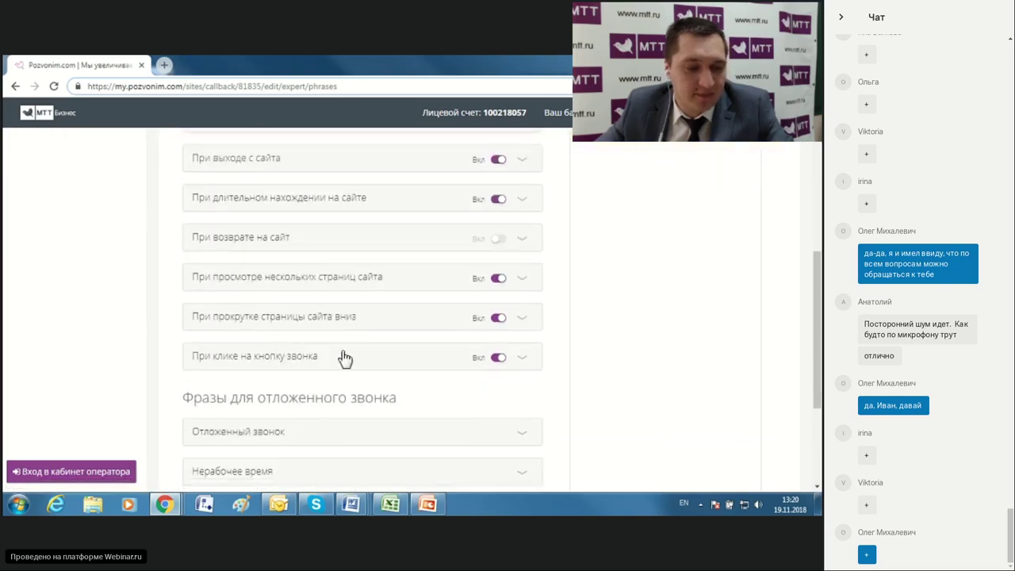
{"action": "scroll", "coordinate": [396, 373], "scroll_direction": "up", "scroll_amount": 6}
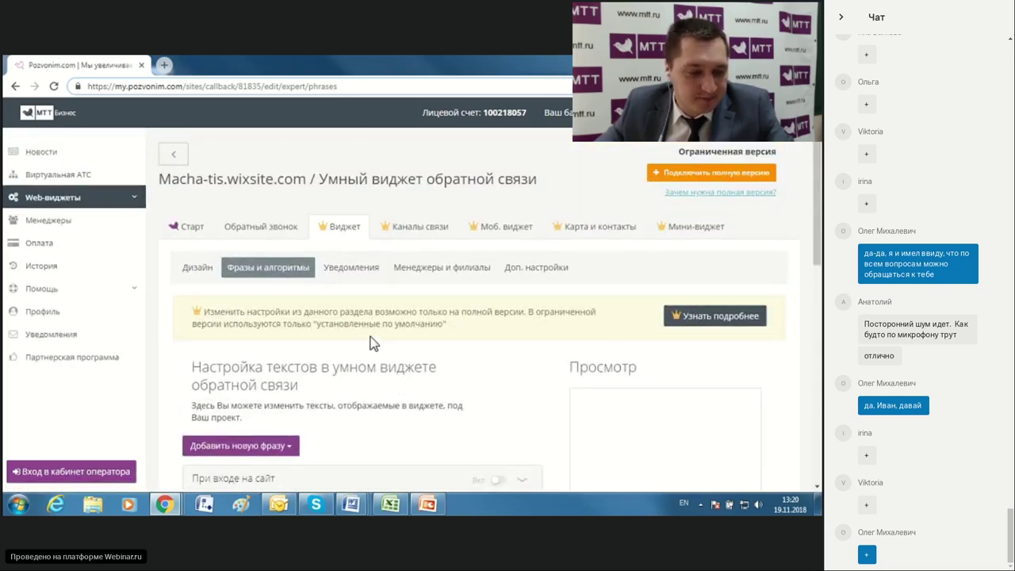
Step: Review the widget's notification settings (Уведомления) and try to add a notification for a manager
{"action": "left_click", "coordinate": [351, 269]}
{"action": "scroll", "coordinate": [475, 373], "scroll_direction": "down", "scroll_amount": 2}
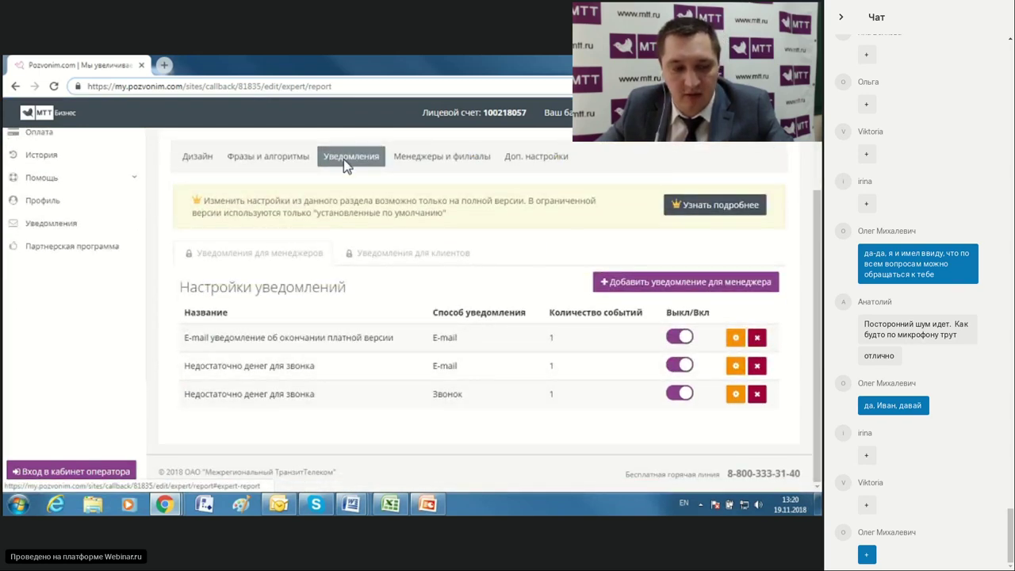
{"action": "left_click", "coordinate": [619, 279]}
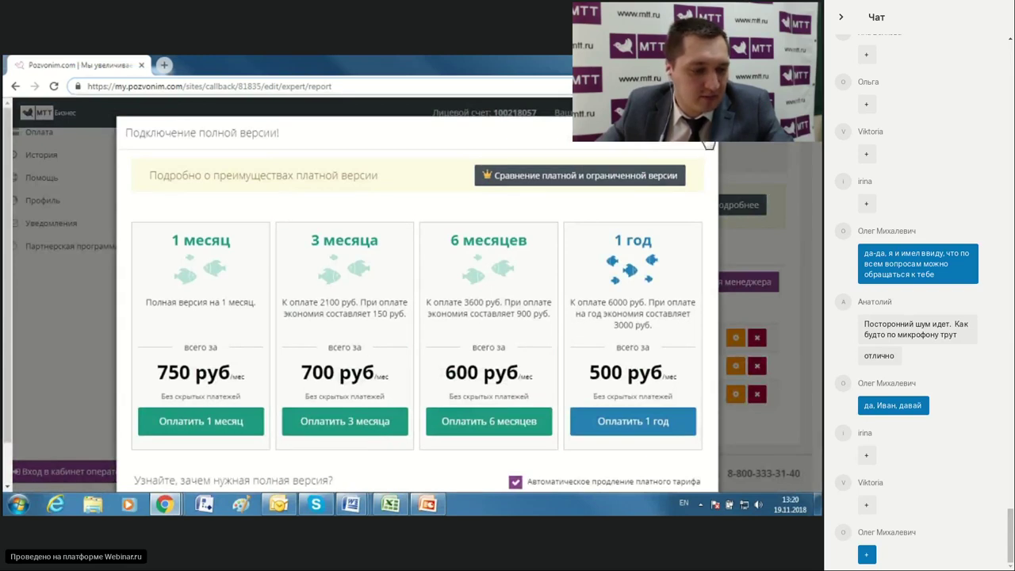
{"action": "left_click", "coordinate": [708, 145]}
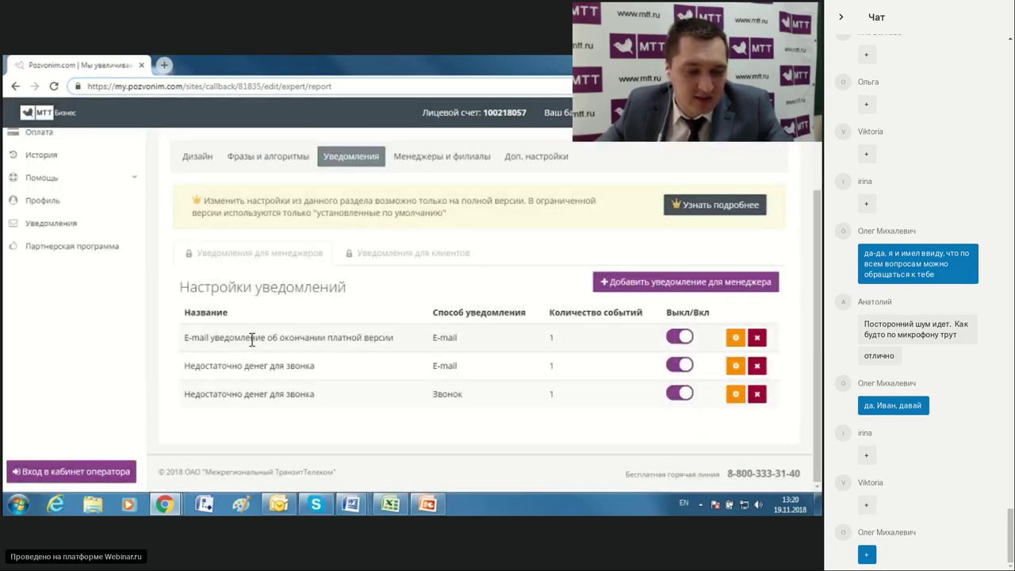
Step: Examine the settings of the e-mail notification about the paid version ending, including its delivery methods and trigger events
{"action": "left_click", "coordinate": [735, 337]}
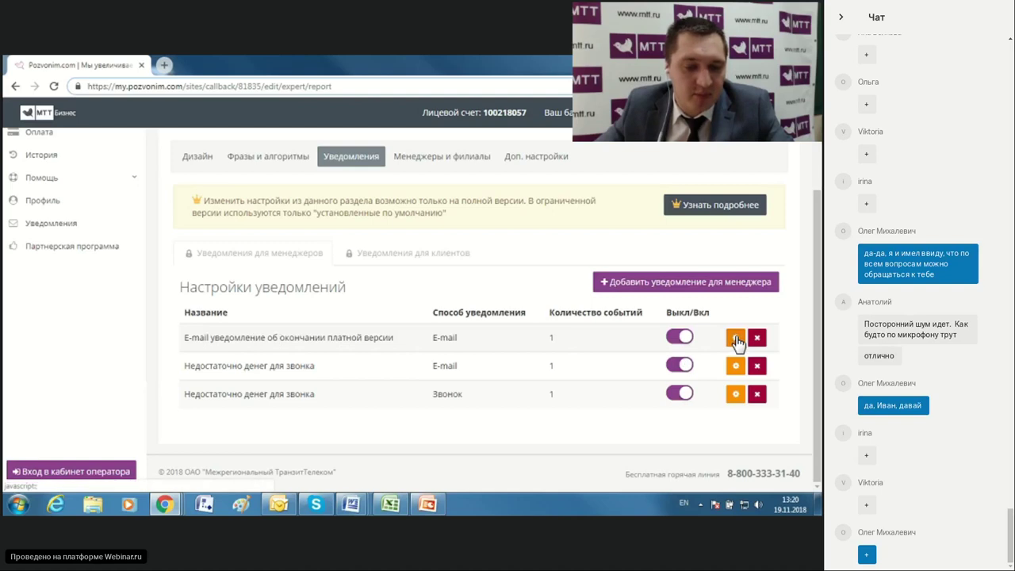
{"action": "scroll", "coordinate": [416, 313], "scroll_direction": "down", "scroll_amount": 1}
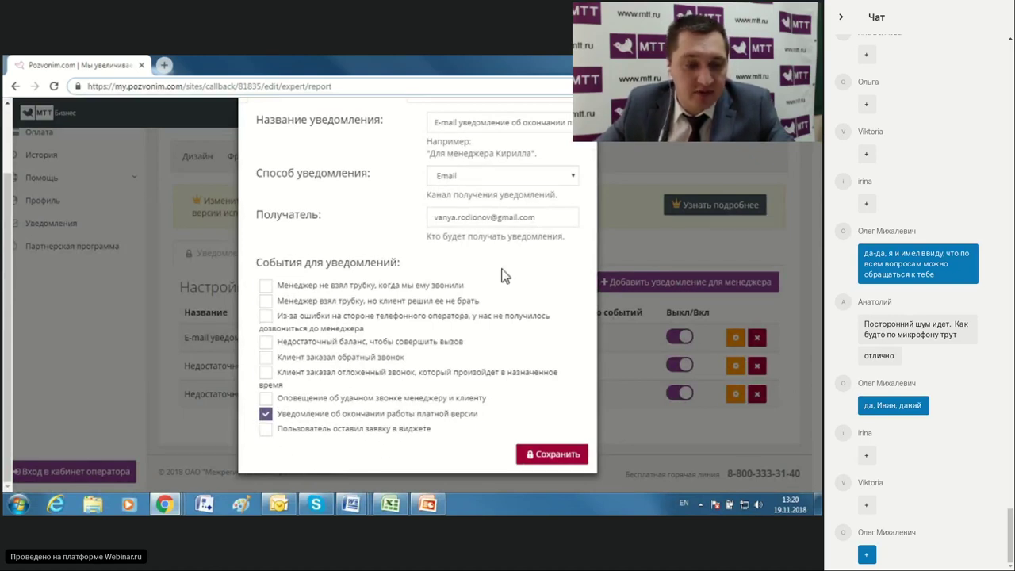
{"action": "left_click", "coordinate": [547, 180]}
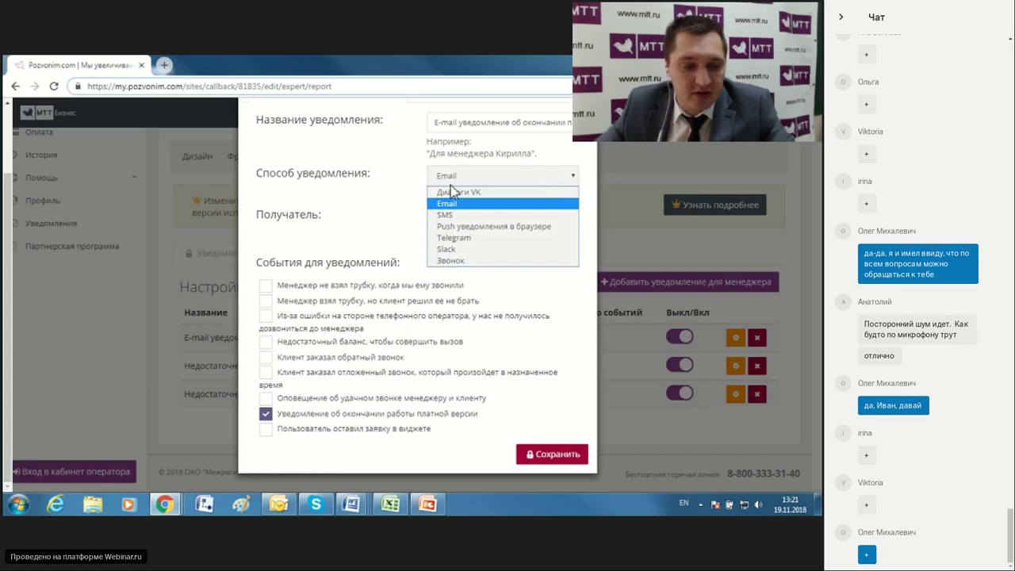
{"action": "left_click", "coordinate": [387, 210]}
{"action": "scroll", "coordinate": [523, 240], "scroll_direction": "up", "scroll_amount": 1}
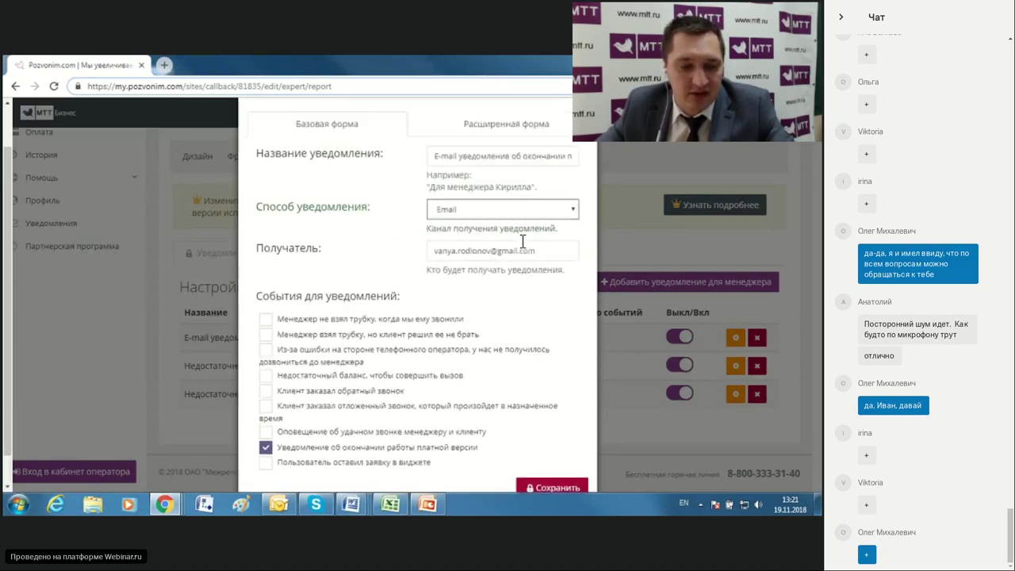
{"action": "scroll", "coordinate": [523, 240], "scroll_direction": "up", "scroll_amount": 1}
{"action": "left_click", "coordinate": [587, 144]}
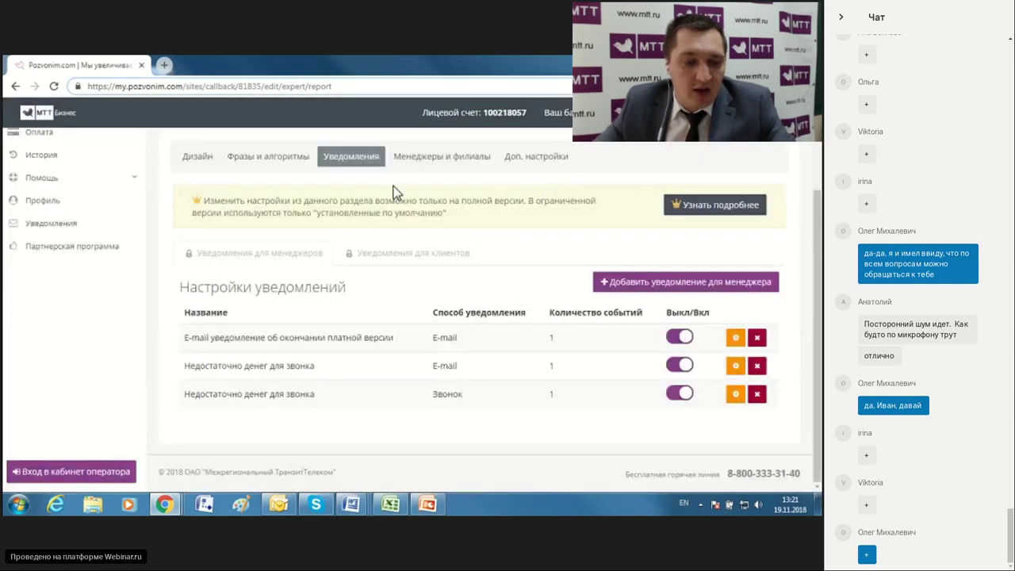
Step: Examine the managers and branches section (Менеджеры и филиалы), including the additional call distribution options
{"action": "left_click", "coordinate": [418, 157]}
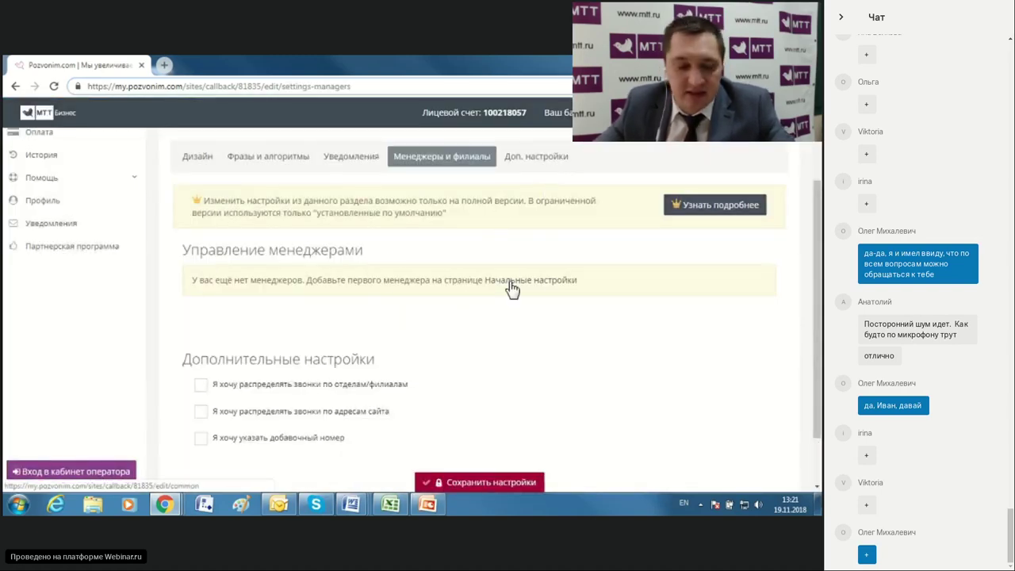
{"action": "scroll", "coordinate": [511, 287], "scroll_direction": "down", "scroll_amount": 2}
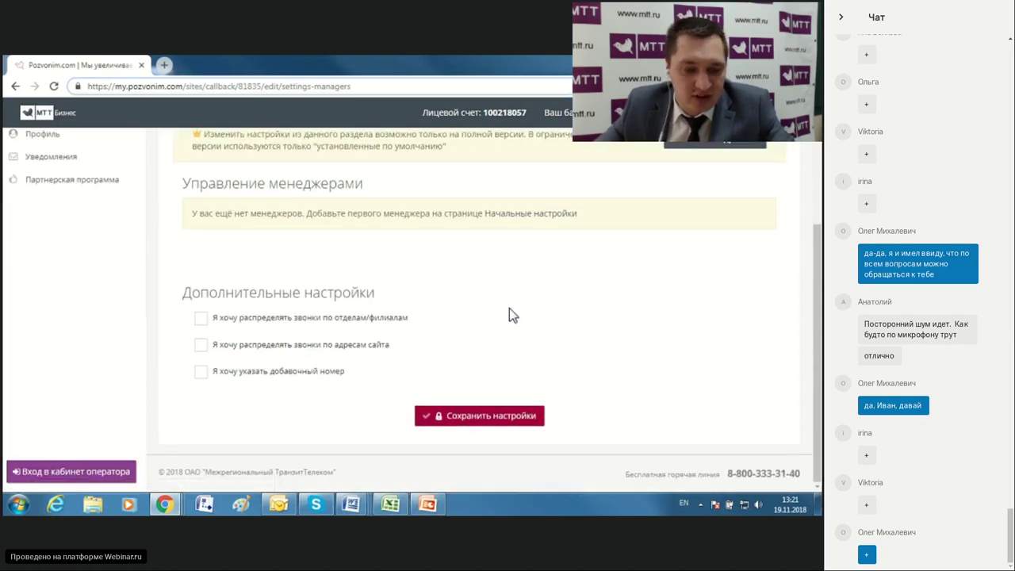
{"action": "scroll", "coordinate": [512, 313], "scroll_direction": "up", "scroll_amount": 3}
Step: Examine the blacklists (Черные списки) in the widget's additional settings, covering pages, sources, IP addresses and phone numbers
{"action": "left_click", "coordinate": [511, 267]}
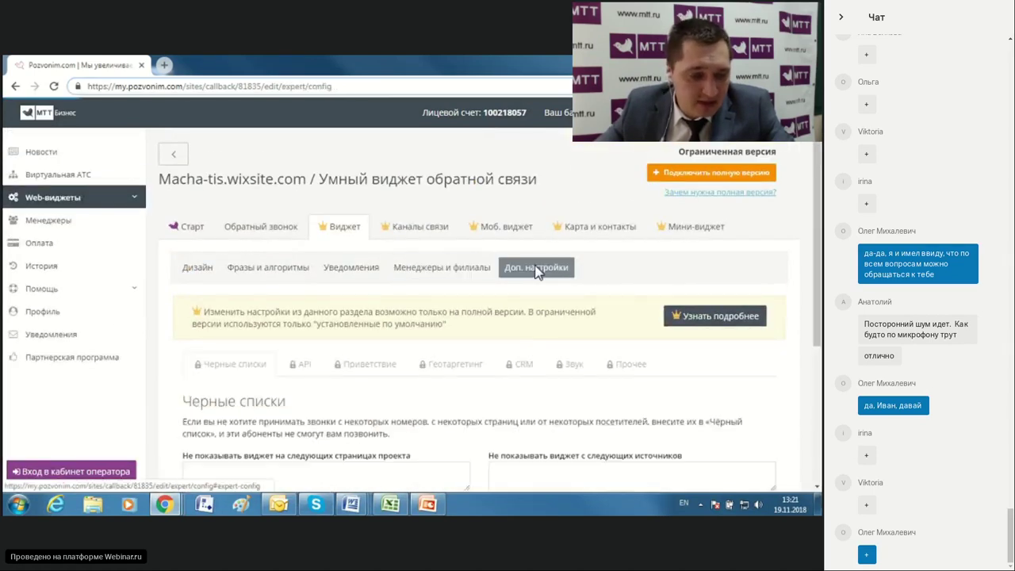
{"action": "scroll", "coordinate": [563, 305], "scroll_direction": "down", "scroll_amount": 2}
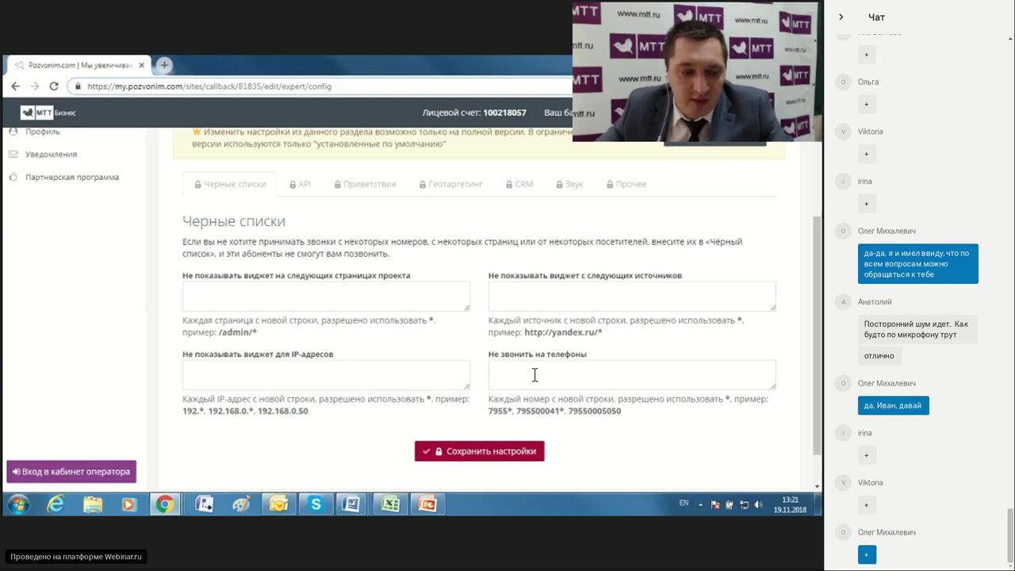
{"action": "scroll", "coordinate": [537, 374], "scroll_direction": "up", "scroll_amount": 1}
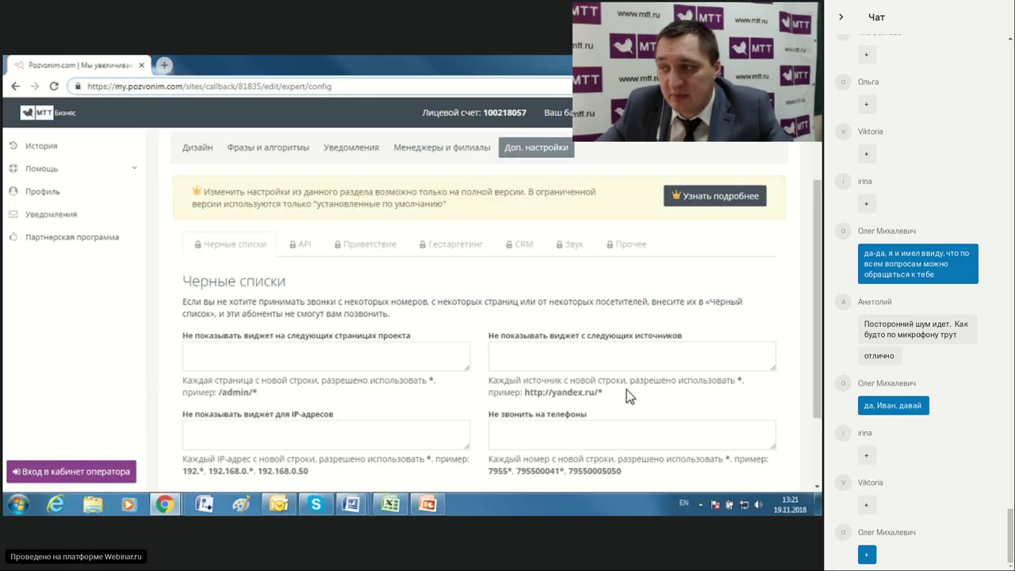
{"action": "scroll", "coordinate": [682, 362], "scroll_direction": "down", "scroll_amount": 2}
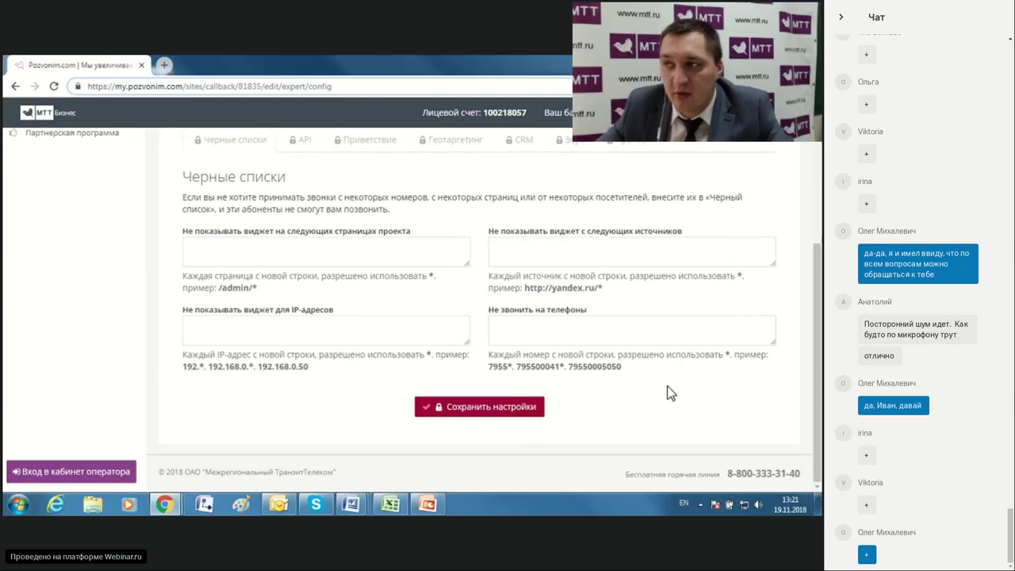
{"action": "scroll", "coordinate": [670, 390], "scroll_direction": "up", "scroll_amount": 3}
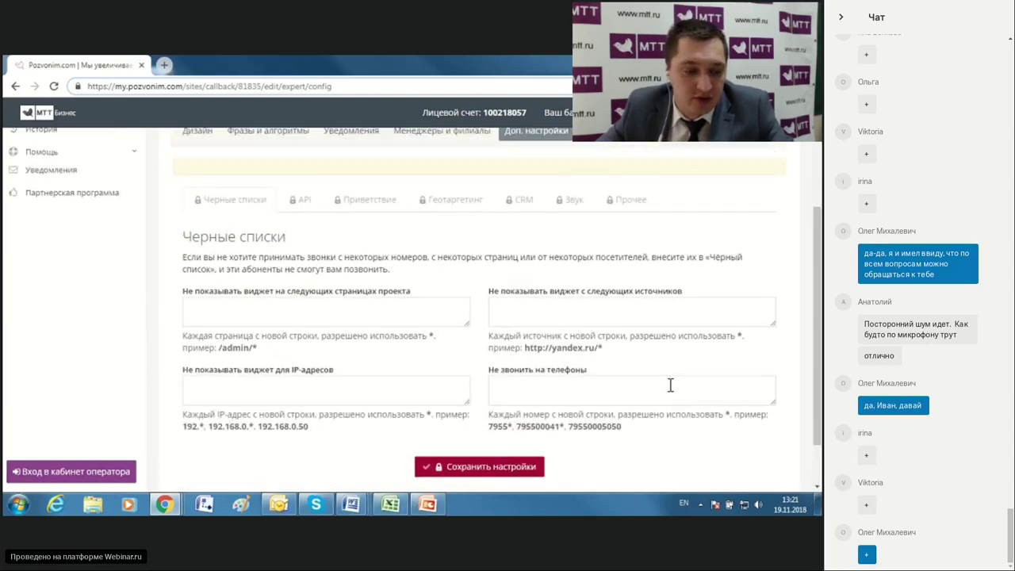
Step: Examine the widget's API settings and its integrations with analytics services
{"action": "left_click", "coordinate": [308, 322]}
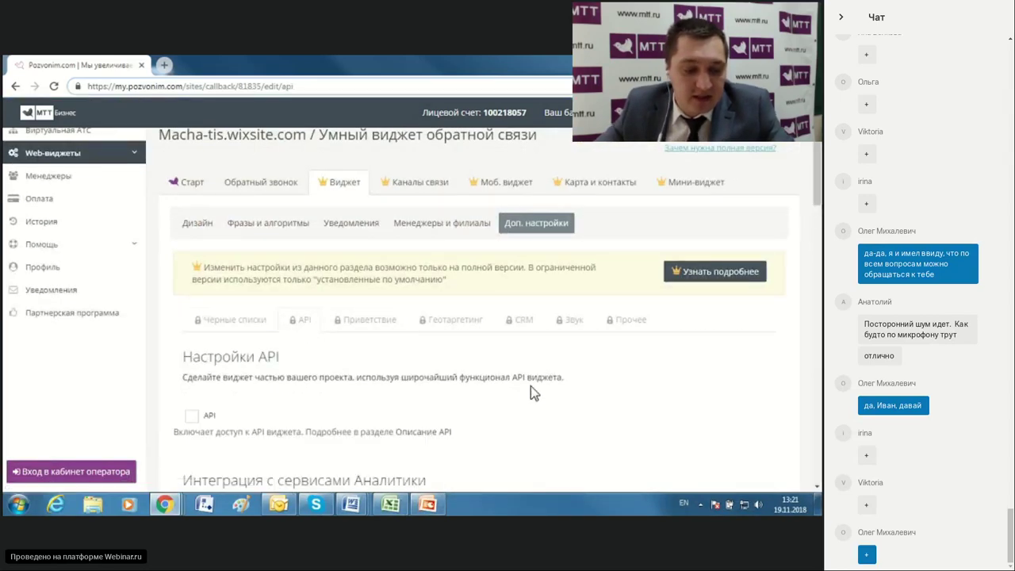
{"action": "scroll", "coordinate": [595, 380], "scroll_direction": "down", "scroll_amount": 3}
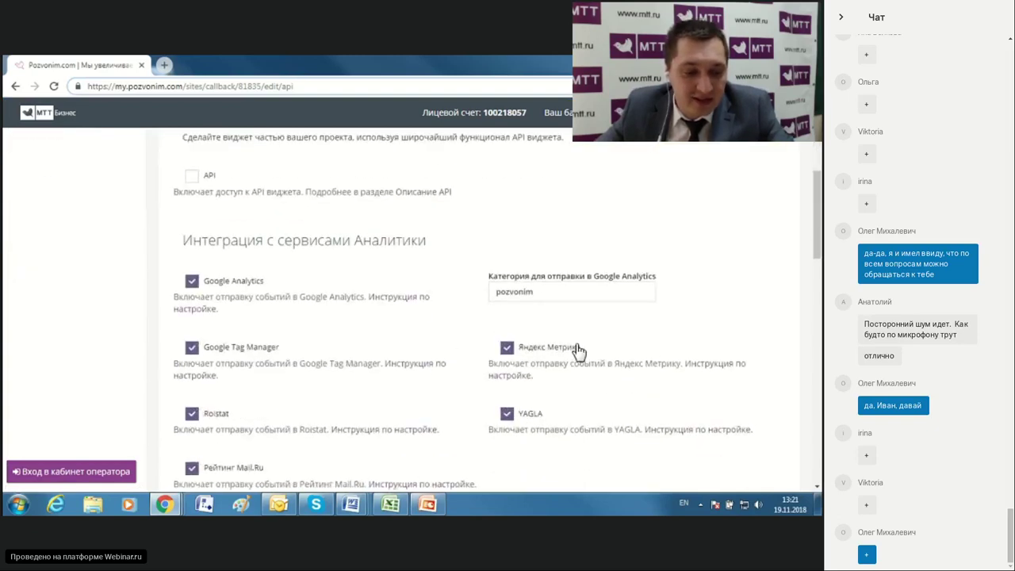
{"action": "scroll", "coordinate": [611, 406], "scroll_direction": "up", "scroll_amount": 2}
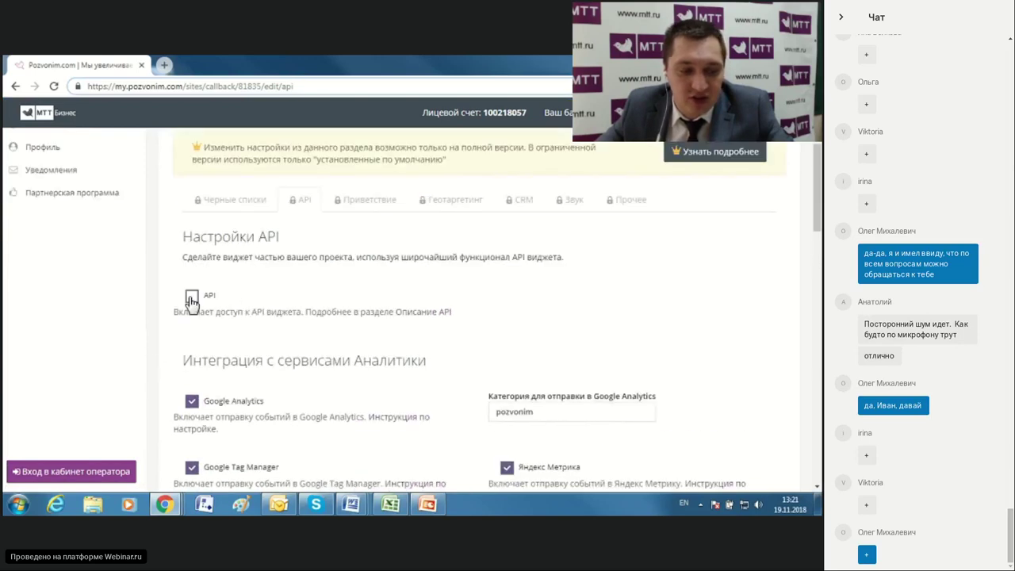
Step: Examine the greeting settings (Приветствие), including the voice greeting options and greeting text
{"action": "left_click", "coordinate": [369, 201]}
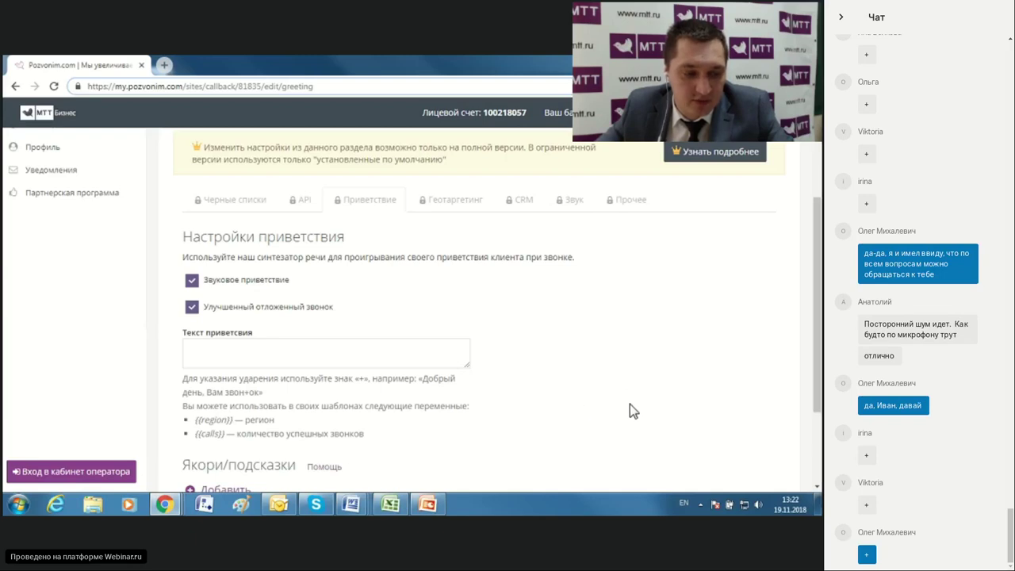
{"action": "scroll", "coordinate": [628, 405], "scroll_direction": "down", "scroll_amount": 2}
{"action": "scroll", "coordinate": [595, 406], "scroll_direction": "up", "scroll_amount": 3}
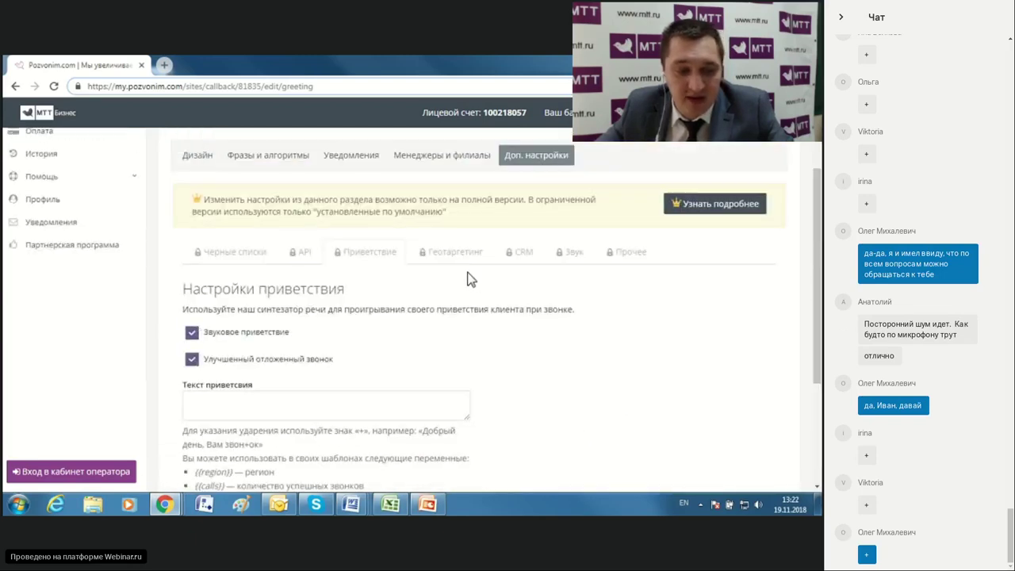
Step: Review the geotargeting regions (Геотаргетинг) and the CRM integration options for Bitrix24 and AmoCRM
{"action": "left_click", "coordinate": [454, 252]}
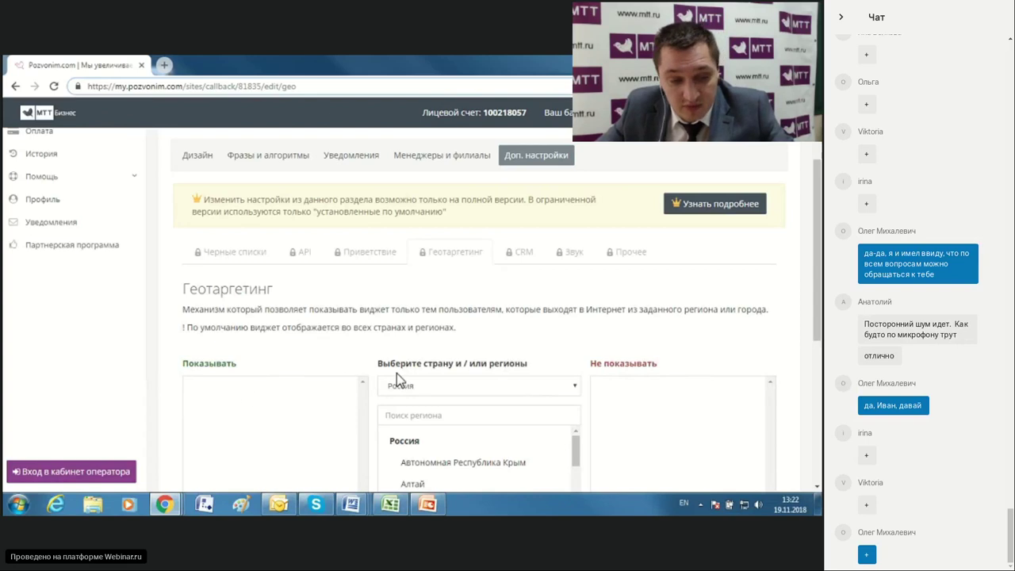
{"action": "left_click", "coordinate": [521, 253]}
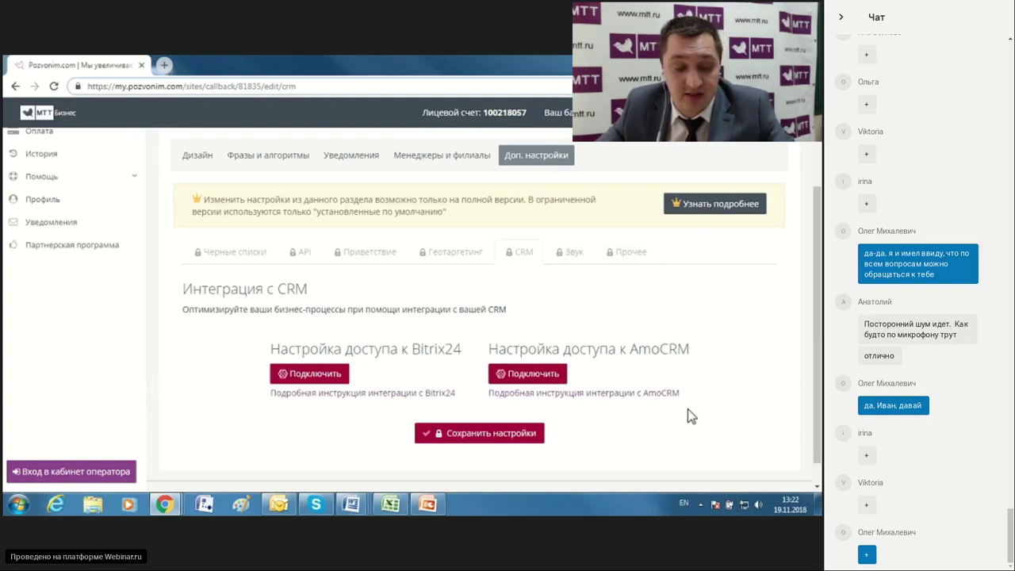
Step: Review the sound effect setting (Звук) and the miscellaneous call options (Прочее), such as pickup waiting times and the call timer
{"action": "left_click", "coordinate": [581, 255]}
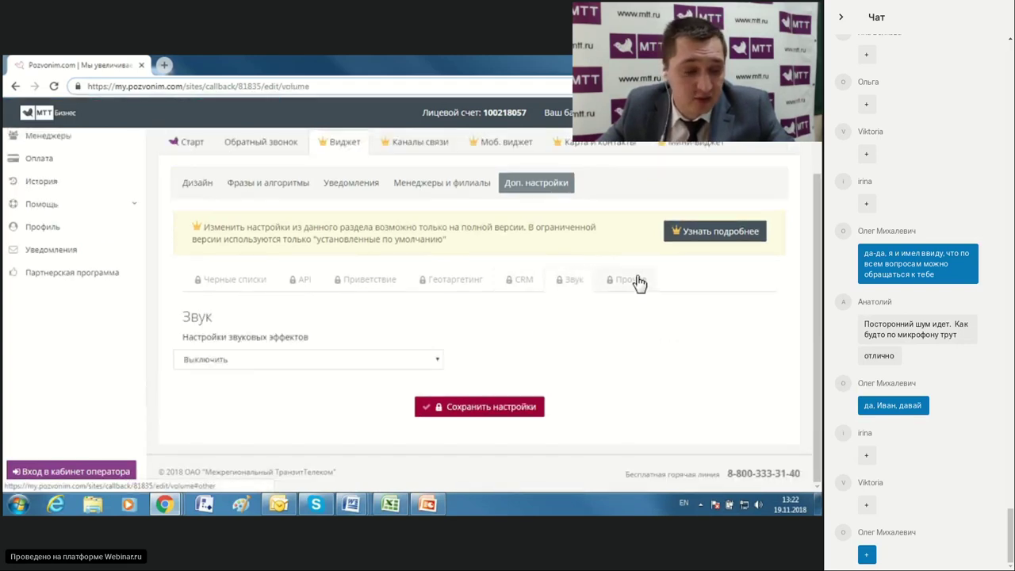
{"action": "left_click", "coordinate": [630, 280]}
{"action": "scroll", "coordinate": [643, 366], "scroll_direction": "down", "scroll_amount": 2}
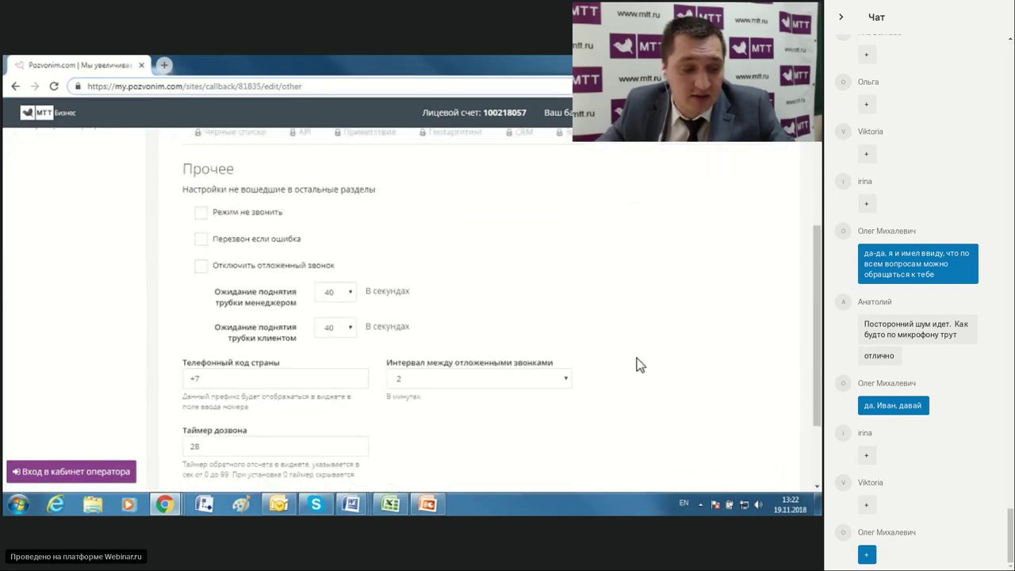
{"action": "scroll", "coordinate": [639, 330], "scroll_direction": "up", "scroll_amount": 1}
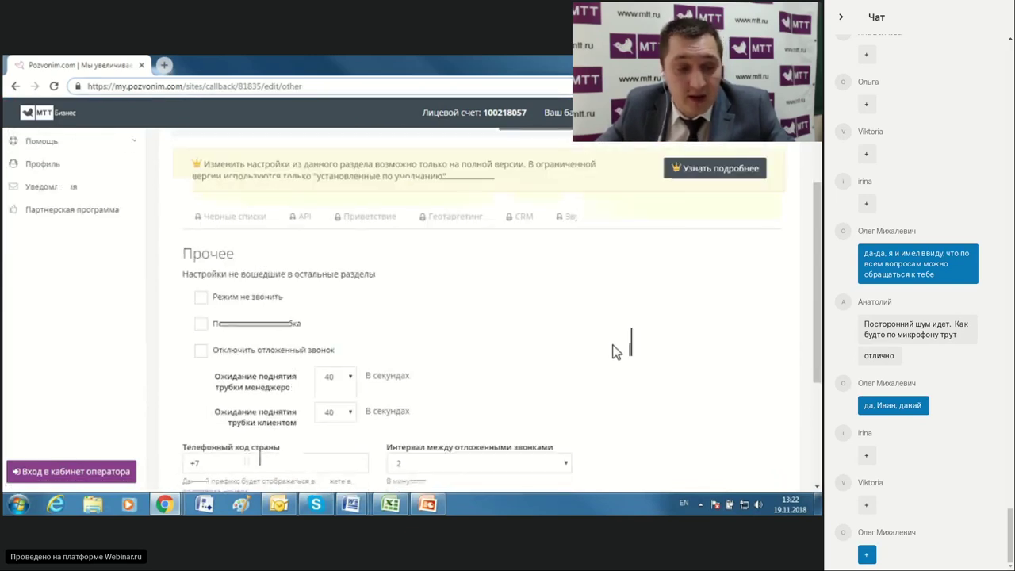
Step: Examine the communication channels (Каналы связи), covering the social networks and messengers the widget can offer
{"action": "left_click", "coordinate": [416, 176]}
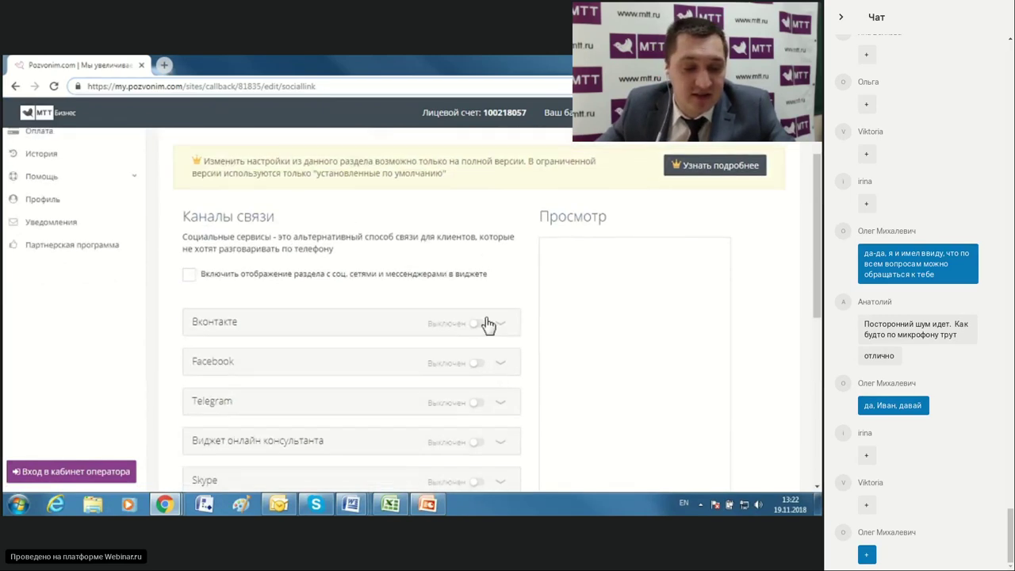
{"action": "scroll", "coordinate": [506, 334], "scroll_direction": "down", "scroll_amount": 3}
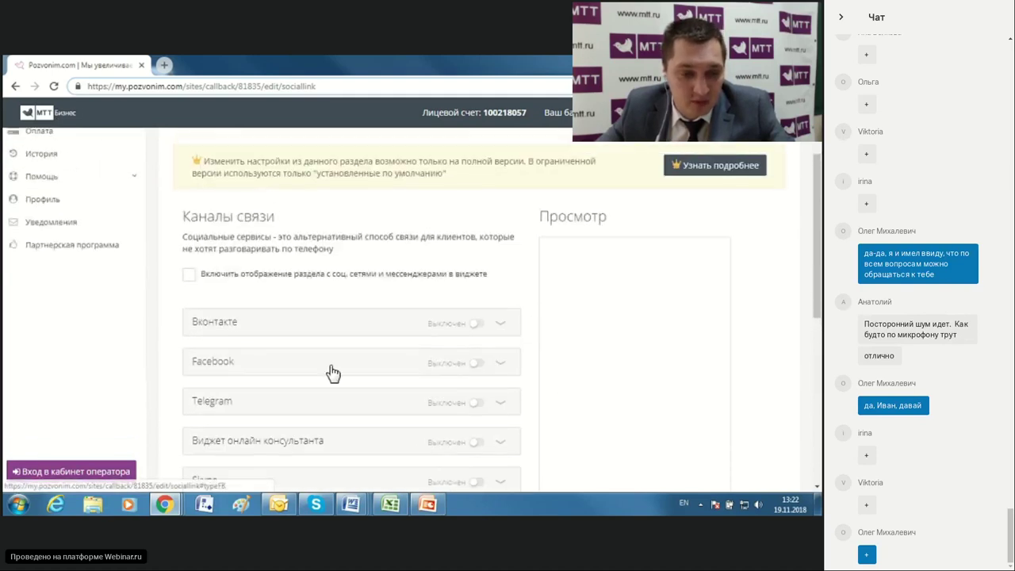
{"action": "scroll", "coordinate": [393, 341], "scroll_direction": "up", "scroll_amount": 3}
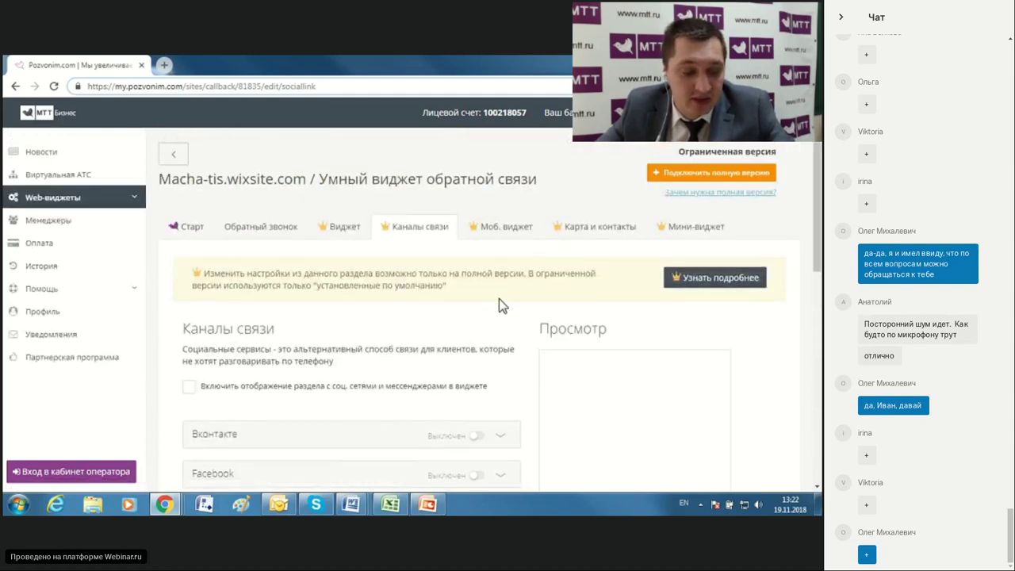
{"action": "scroll", "coordinate": [420, 285], "scroll_direction": "down", "scroll_amount": 3}
{"action": "scroll", "coordinate": [392, 274], "scroll_direction": "up", "scroll_amount": 3}
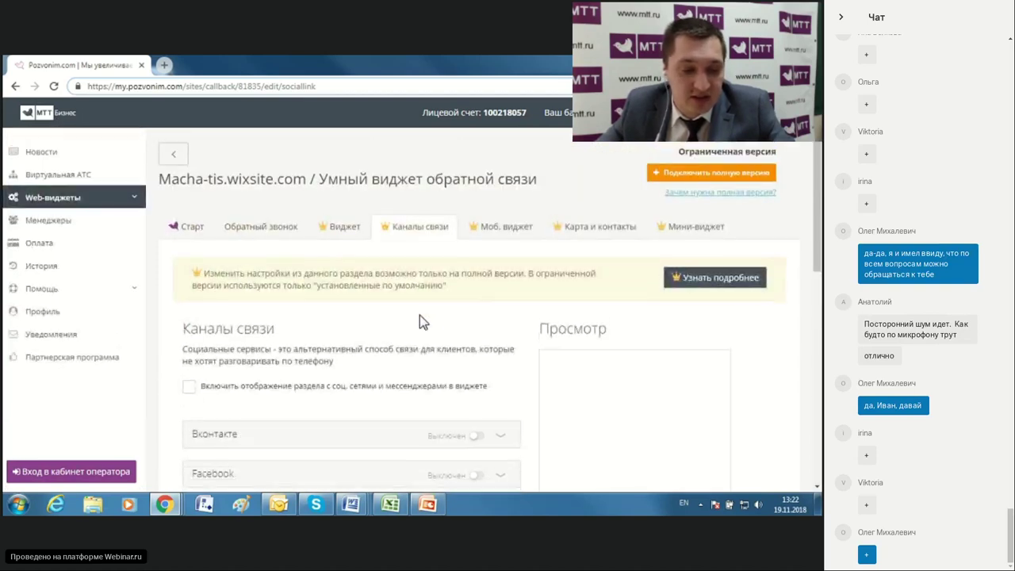
Step: Examine the mobile widget settings (Моб. виджет), including the button type, main button settings and phone preview
{"action": "left_click", "coordinate": [513, 230]}
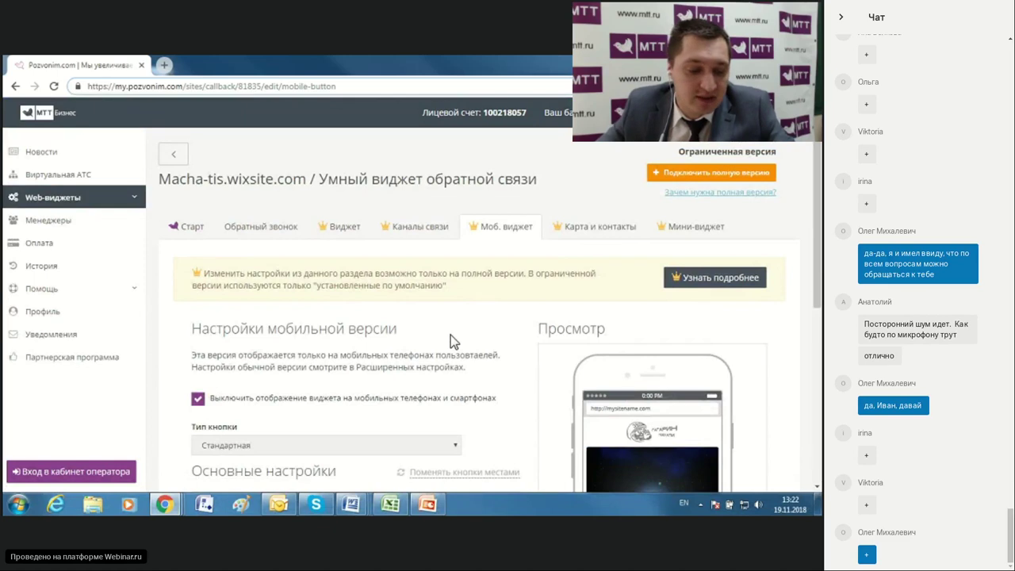
{"action": "scroll", "coordinate": [450, 334], "scroll_direction": "down", "scroll_amount": 3}
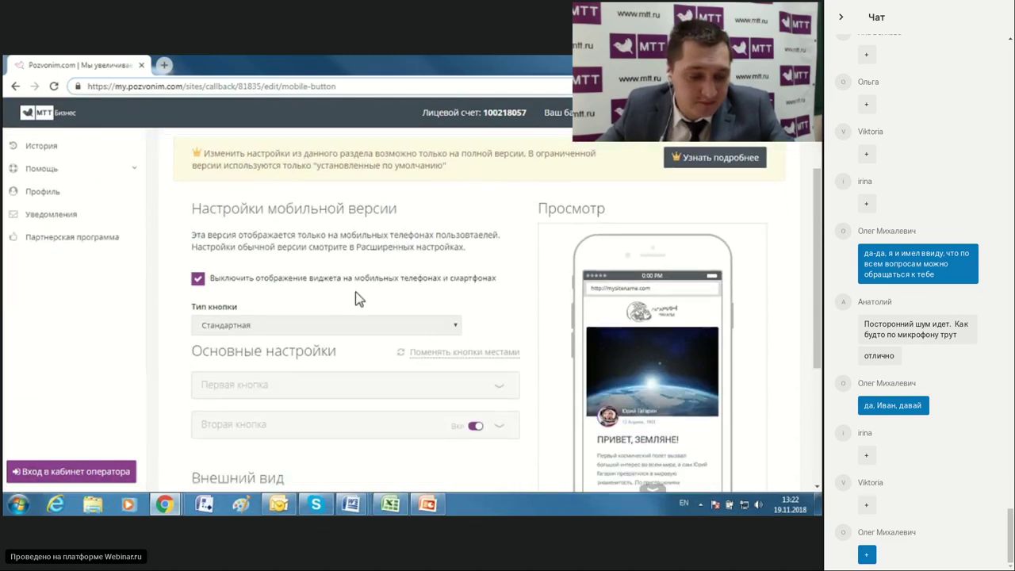
{"action": "scroll", "coordinate": [356, 296], "scroll_direction": "down", "scroll_amount": 3}
{"action": "scroll", "coordinate": [476, 306], "scroll_direction": "up", "scroll_amount": 5}
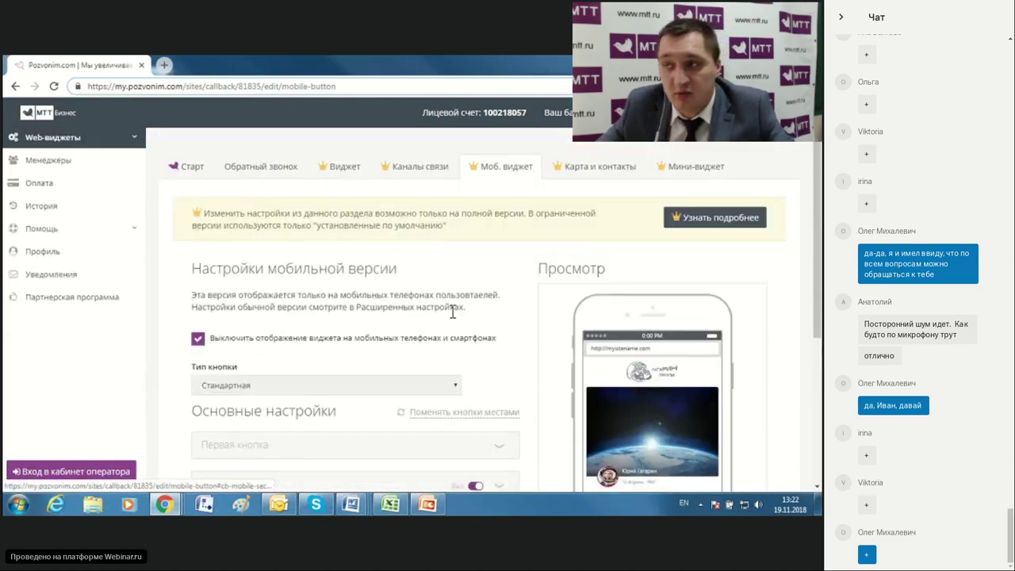
{"action": "scroll", "coordinate": [448, 333], "scroll_direction": "up", "scroll_amount": 1}
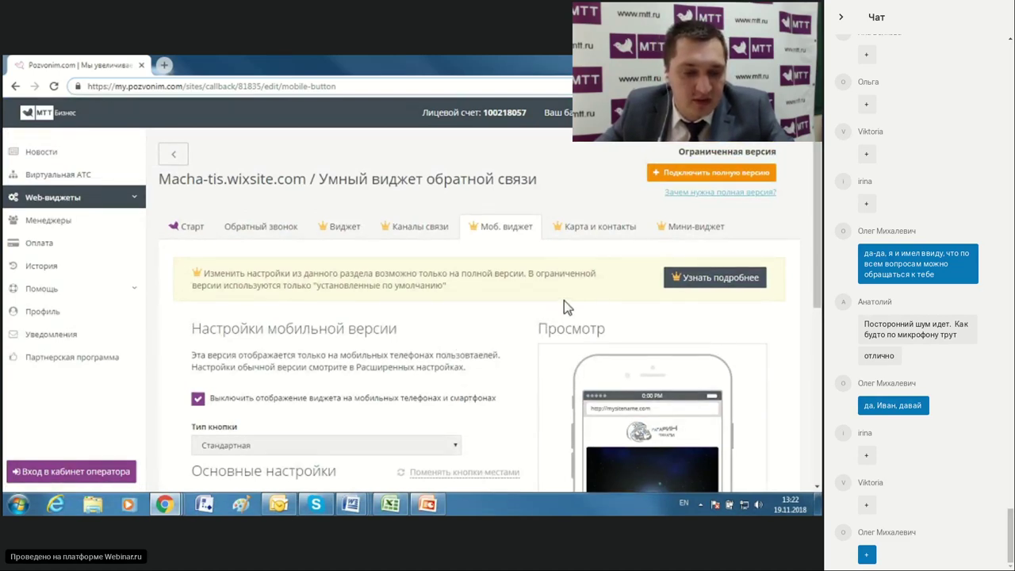
Step: Examine the map and contacts section (Карта и контакты), including its display option, appearance and address content
{"action": "left_click", "coordinate": [598, 230]}
{"action": "scroll", "coordinate": [423, 331], "scroll_direction": "down", "scroll_amount": 2}
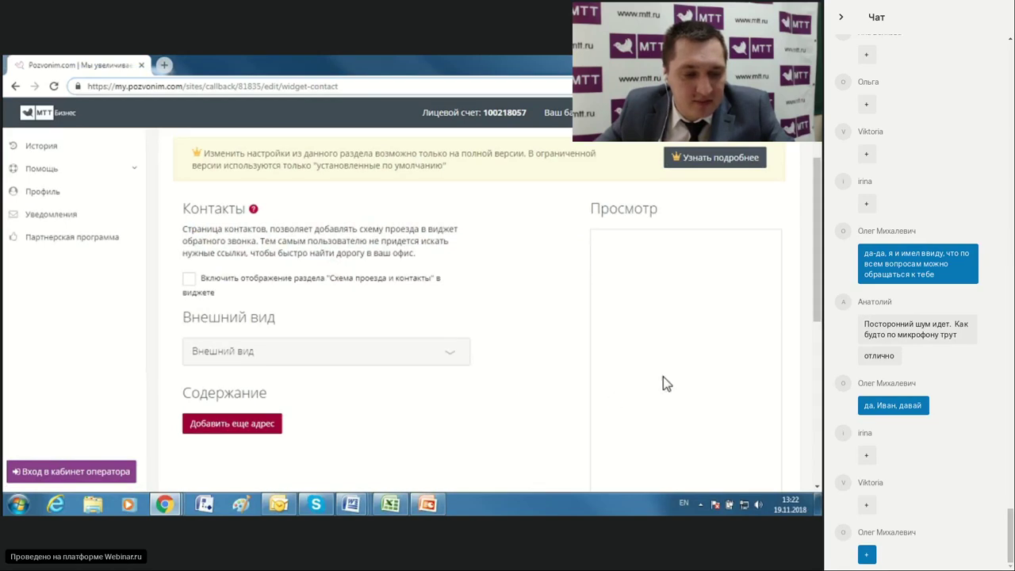
{"action": "scroll", "coordinate": [366, 184], "scroll_direction": "up", "scroll_amount": 2}
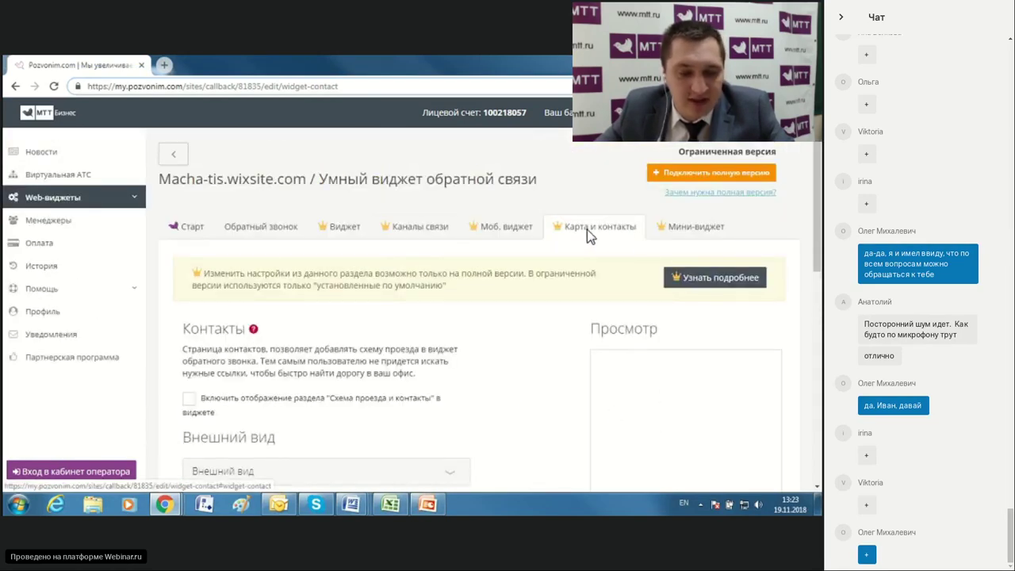
Step: Examine the mini-widget section (Мини-виджет), including its display, expansion delay, social button and consent options
{"action": "left_click", "coordinate": [695, 227]}
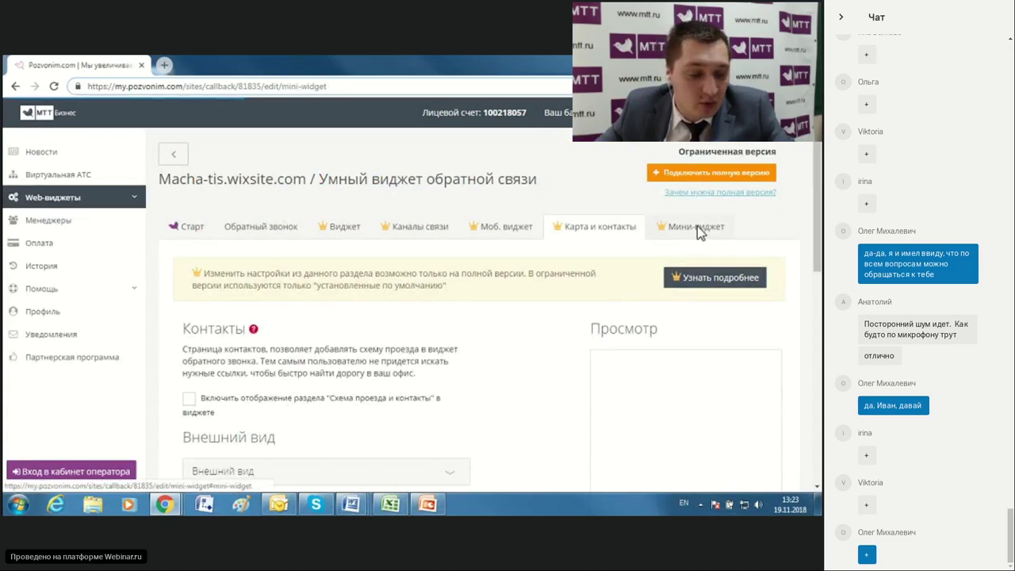
{"action": "scroll", "coordinate": [497, 287], "scroll_direction": "down", "scroll_amount": 3}
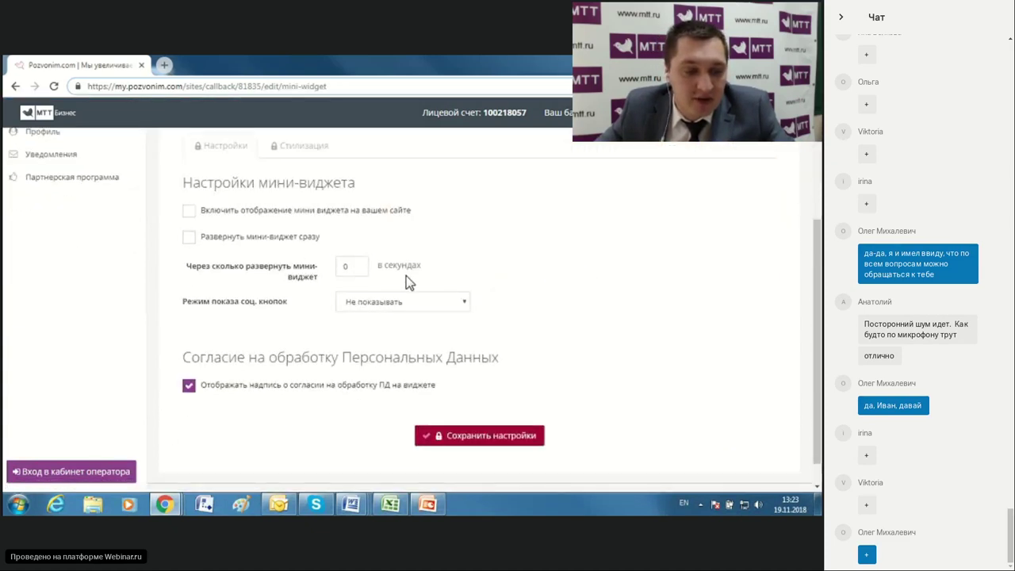
{"action": "scroll", "coordinate": [421, 314], "scroll_direction": "up", "scroll_amount": 3}
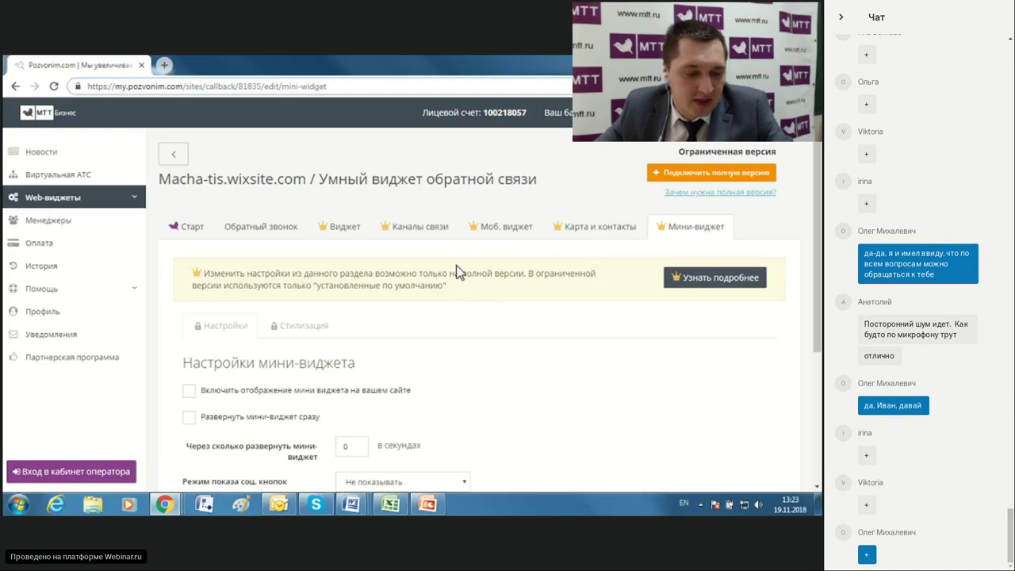
Step: Open the online consultant widget's settings from the project's module list and examine its design options (Дизайн), including the button and chat previews
{"action": "left_click", "coordinate": [173, 153]}
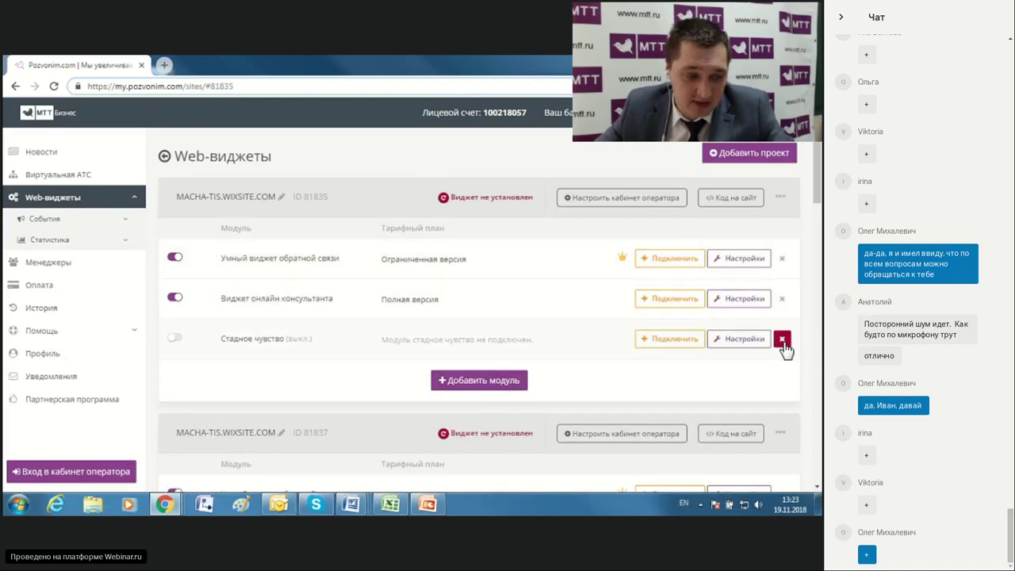
{"action": "left_click", "coordinate": [278, 301]}
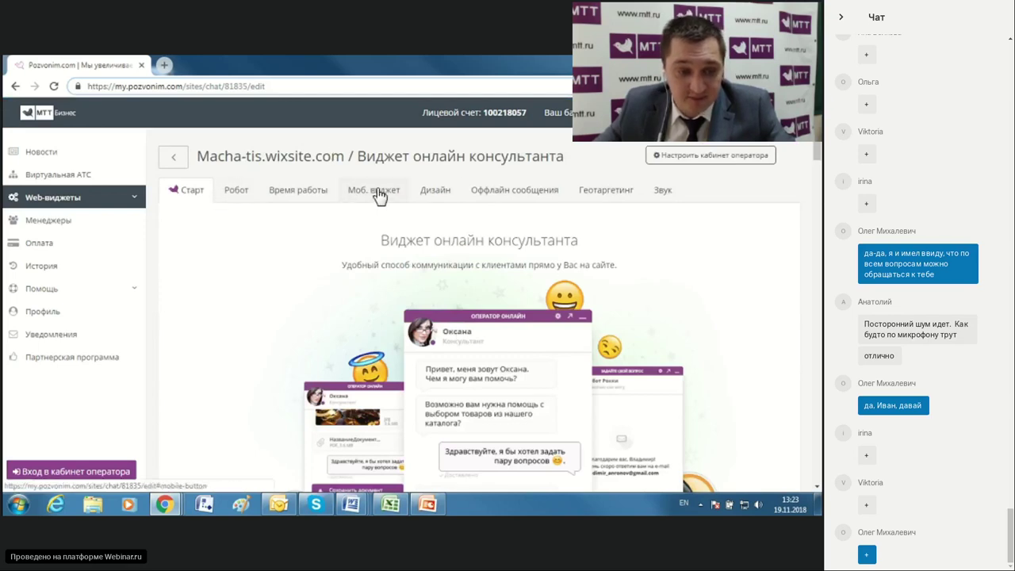
{"action": "left_click", "coordinate": [430, 194]}
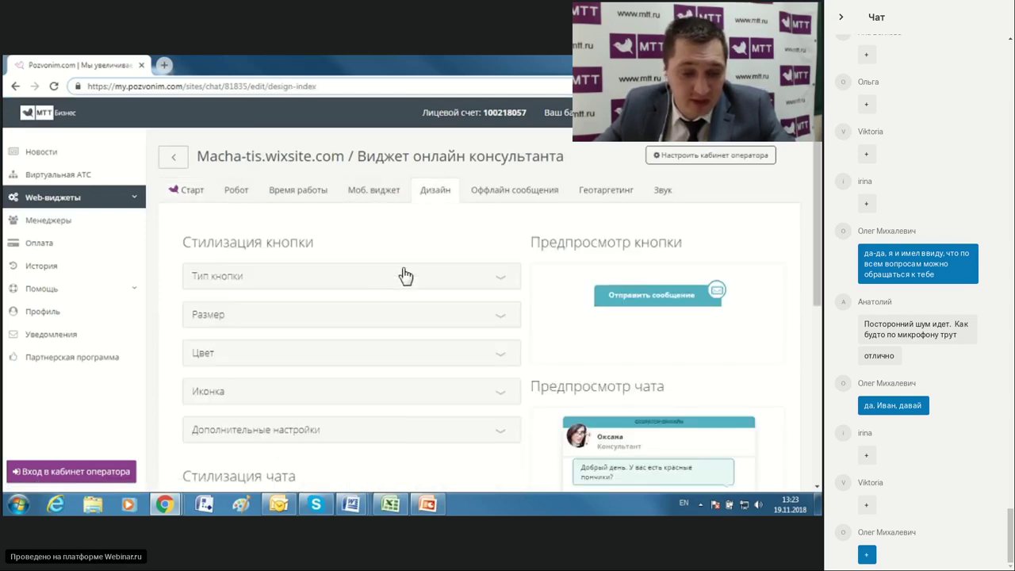
{"action": "scroll", "coordinate": [465, 272], "scroll_direction": "down", "scroll_amount": 2}
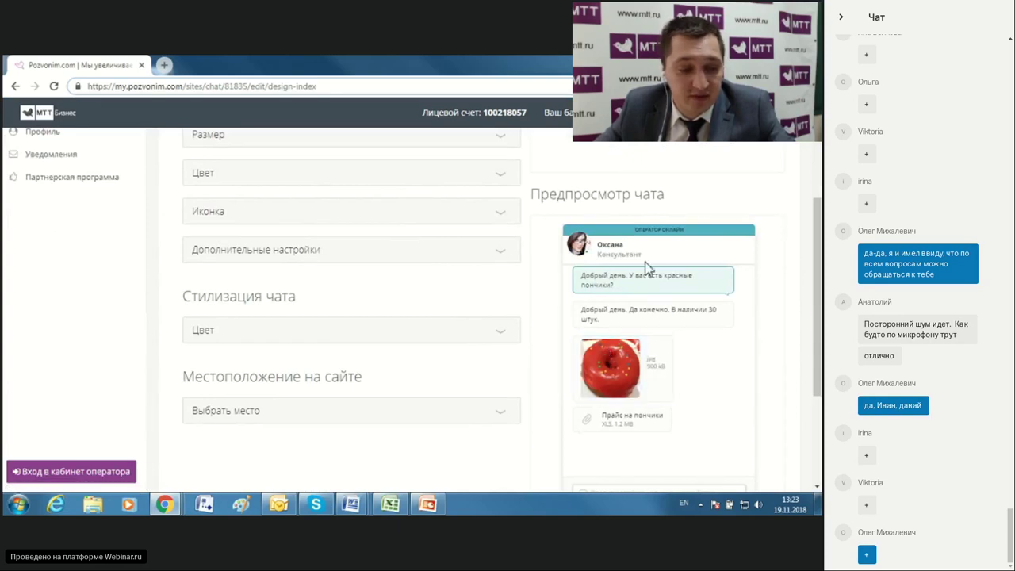
{"action": "scroll", "coordinate": [310, 322], "scroll_direction": "up", "scroll_amount": 2}
{"action": "scroll", "coordinate": [507, 385], "scroll_direction": "up", "scroll_amount": 1}
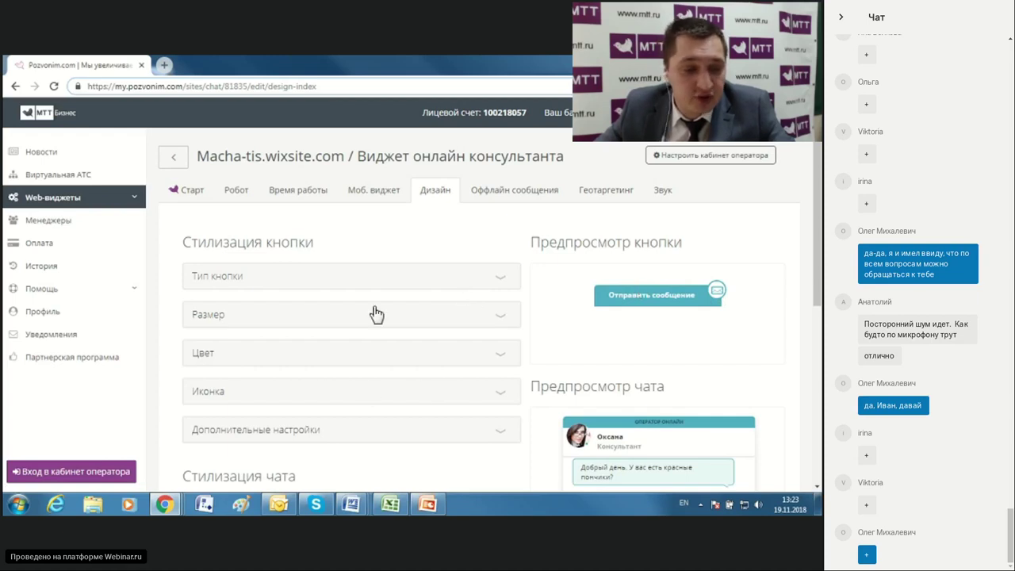
Step: Review the online consultant's mobile widget (Моб. виджет), robot (Робот) and working hours (Время работы) settings
{"action": "left_click", "coordinate": [379, 198]}
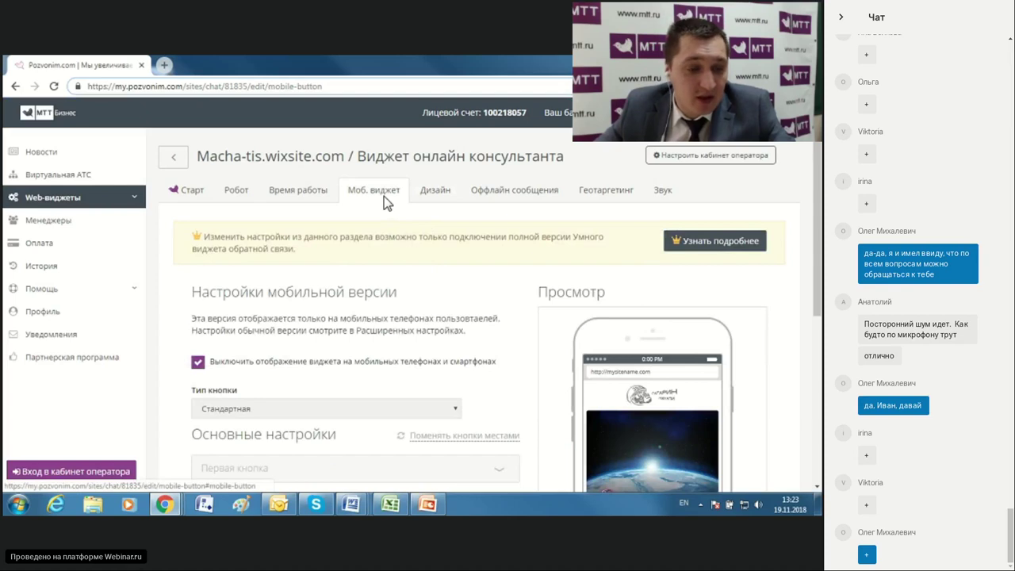
{"action": "left_click", "coordinate": [238, 192]}
{"action": "left_click", "coordinate": [294, 198]}
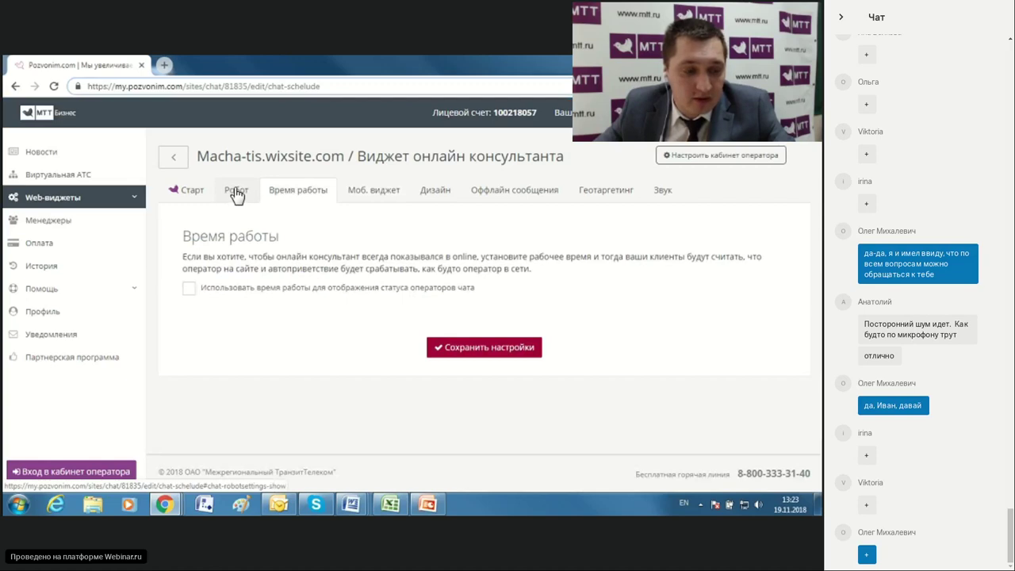
{"action": "left_click", "coordinate": [235, 192]}
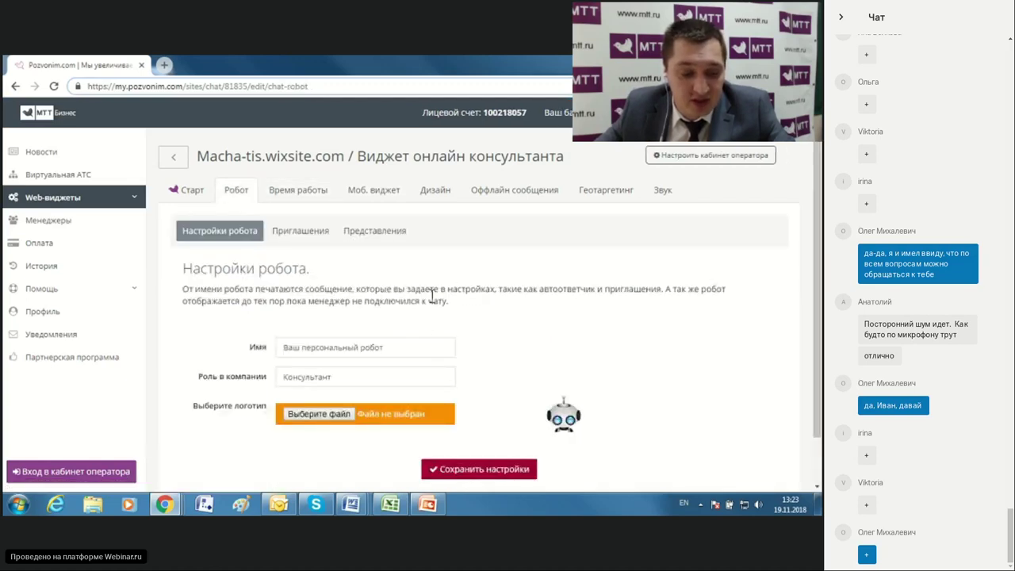
{"action": "scroll", "coordinate": [432, 295], "scroll_direction": "down", "scroll_amount": 1}
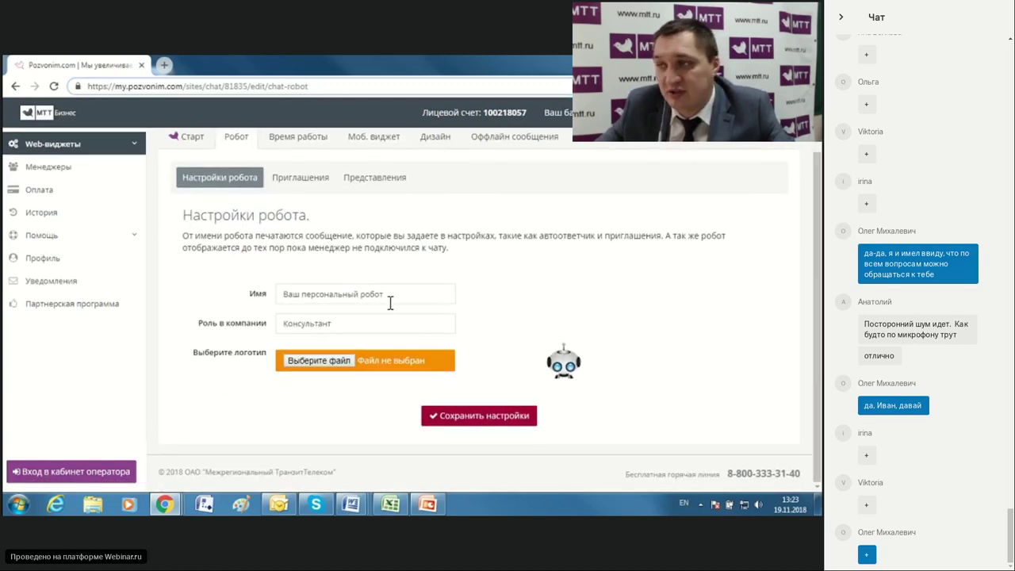
{"action": "left_click", "coordinate": [300, 139]}
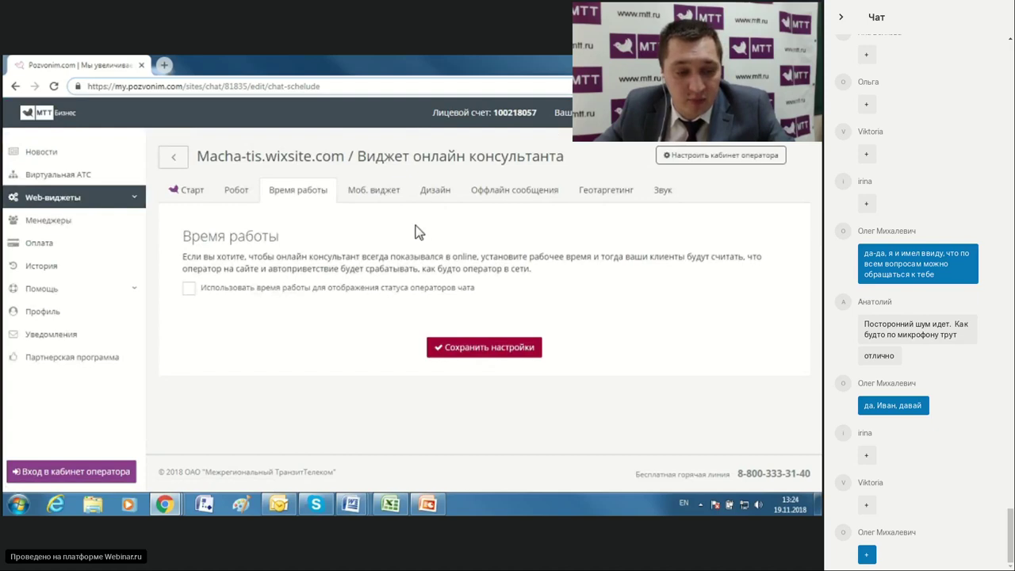
Step: Review the online consultant's offline message option (Оффлайн сообщения) and the country and region lists for geotargeting (Геотаргетинг)
{"action": "left_click", "coordinate": [436, 198]}
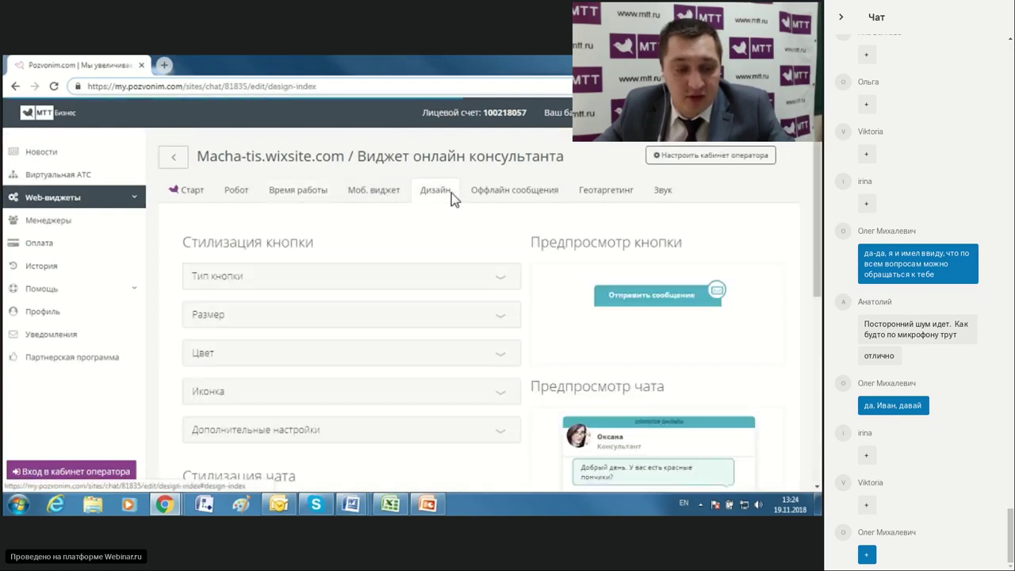
{"action": "left_click", "coordinate": [497, 194]}
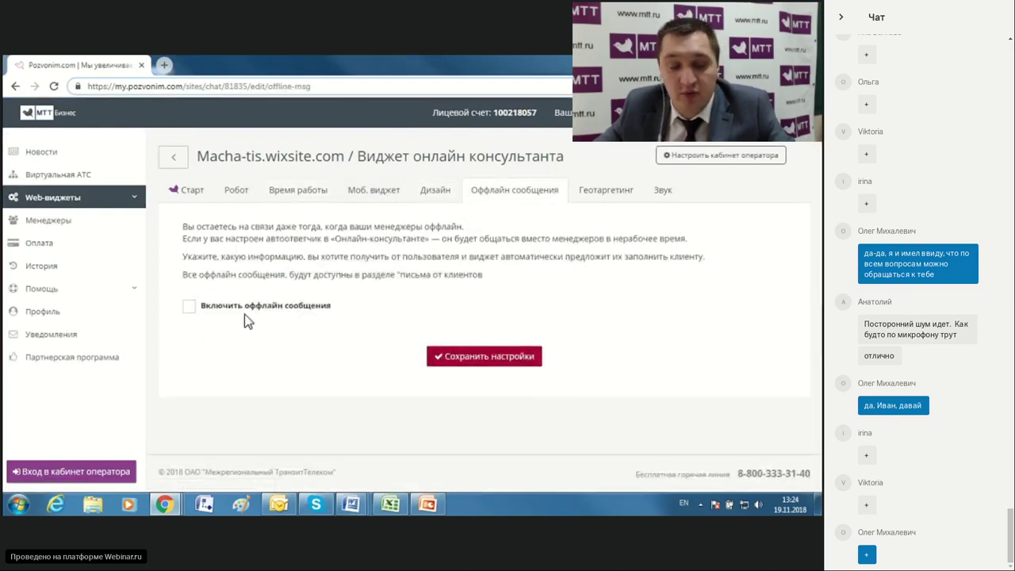
{"action": "left_click", "coordinate": [608, 196]}
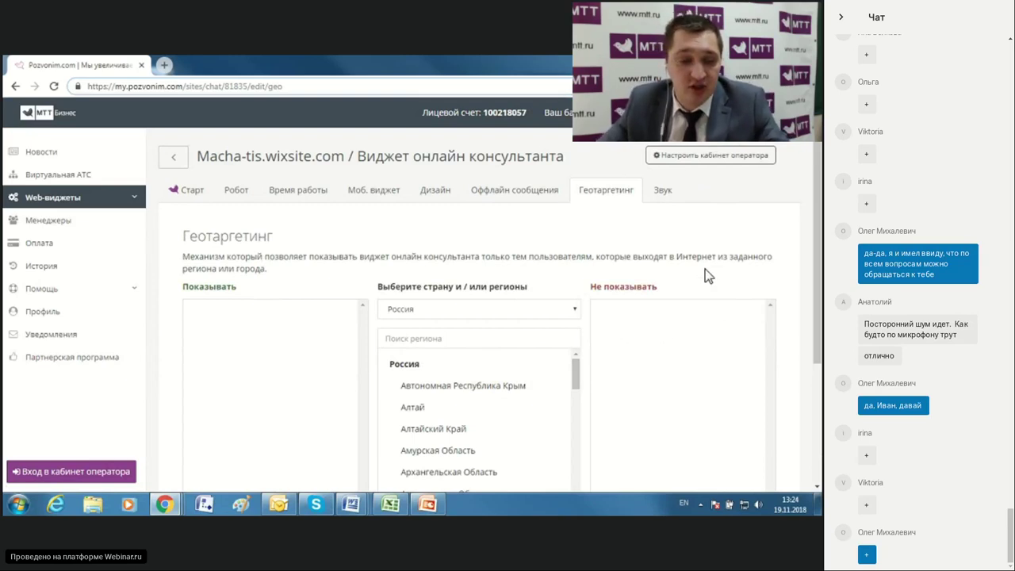
Step: Open the operator cabinet settings for the project and look through the start page describing the employee workspace
{"action": "left_click", "coordinate": [723, 158]}
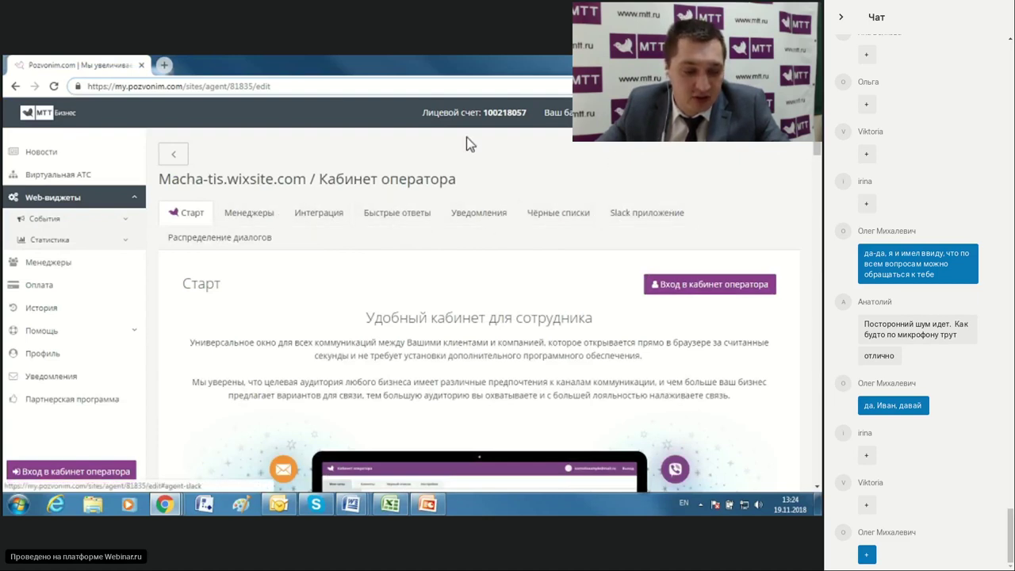
{"action": "scroll", "coordinate": [553, 352], "scroll_direction": "down", "scroll_amount": 2}
{"action": "scroll", "coordinate": [554, 352], "scroll_direction": "down", "scroll_amount": 3}
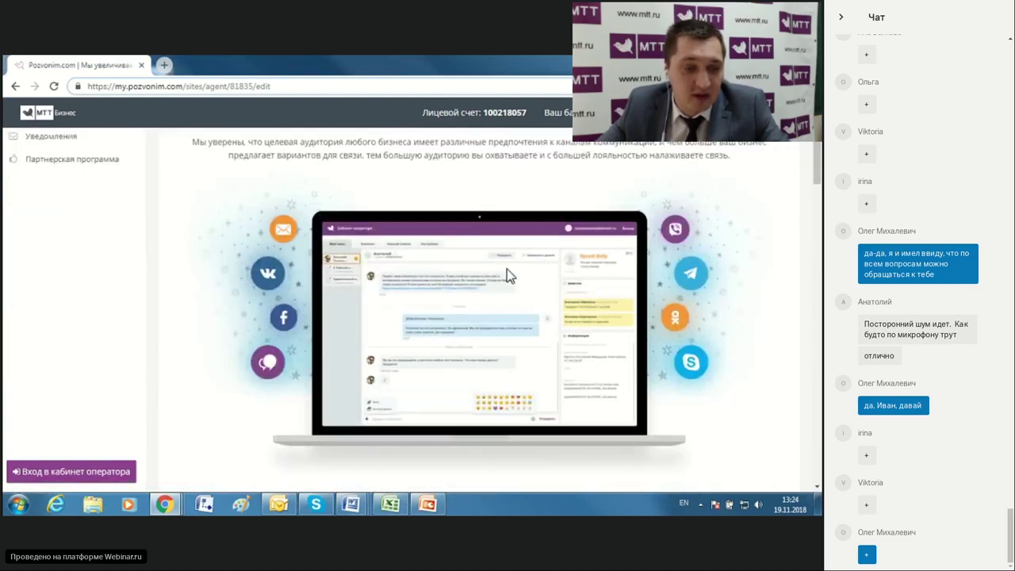
{"action": "scroll", "coordinate": [508, 269], "scroll_direction": "up", "scroll_amount": 4}
{"action": "scroll", "coordinate": [333, 250], "scroll_direction": "up", "scroll_amount": 1}
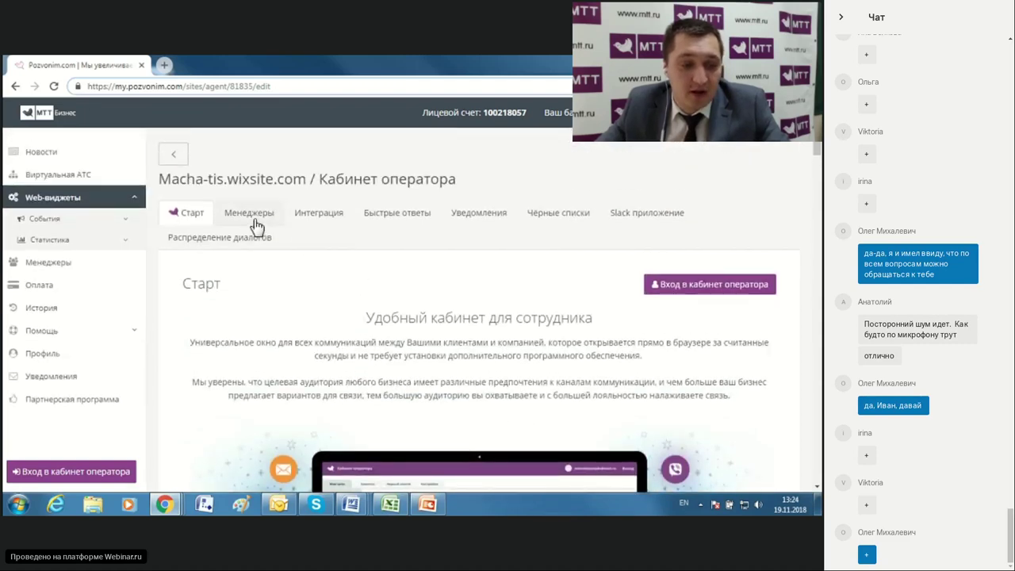
Step: Review the operator cabinet's managers (Менеджеры) and its integrations (Интеграция), covering communication channels and analytics services
{"action": "left_click", "coordinate": [252, 216]}
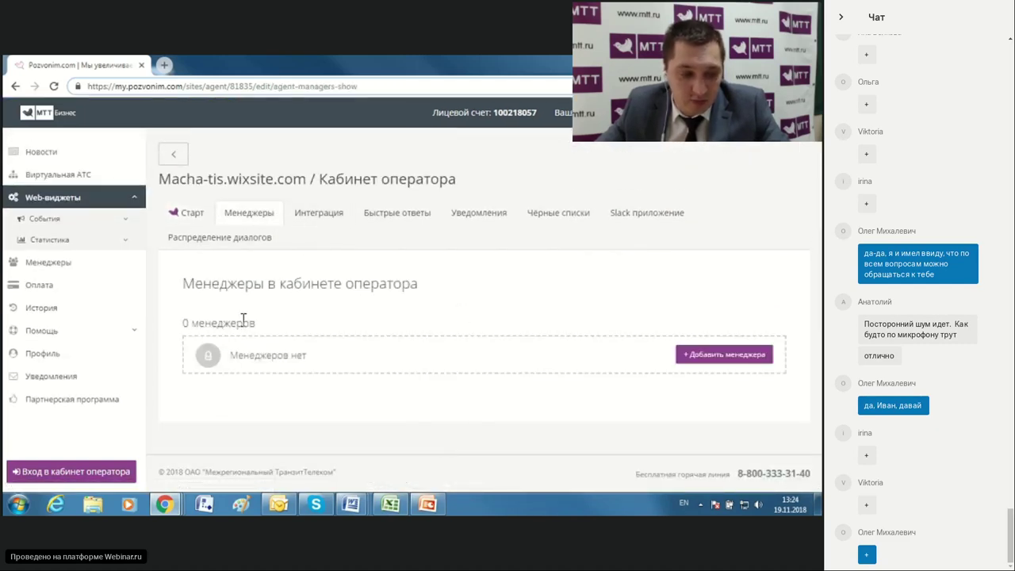
{"action": "left_click", "coordinate": [327, 212]}
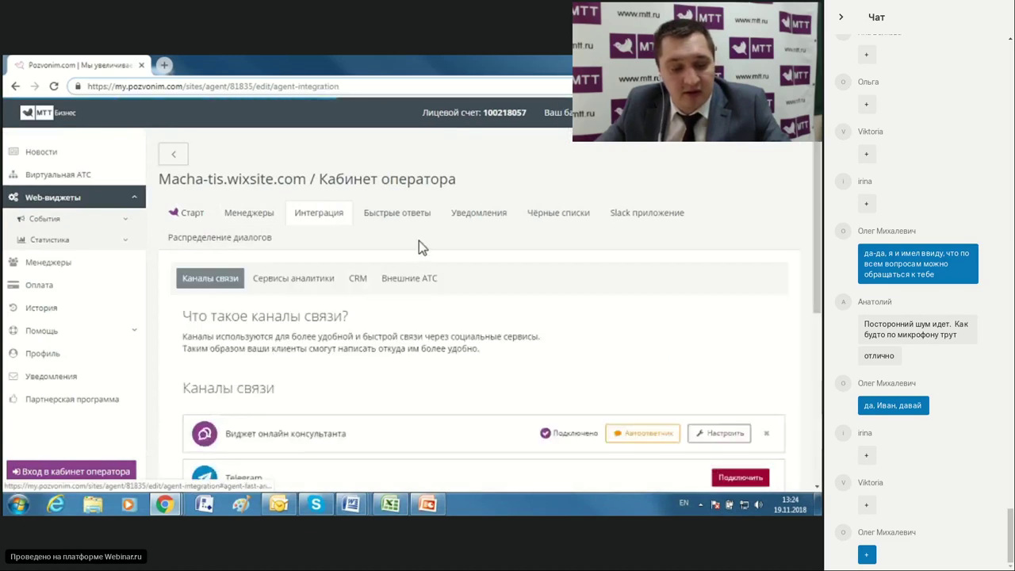
{"action": "scroll", "coordinate": [658, 329], "scroll_direction": "down", "scroll_amount": 3}
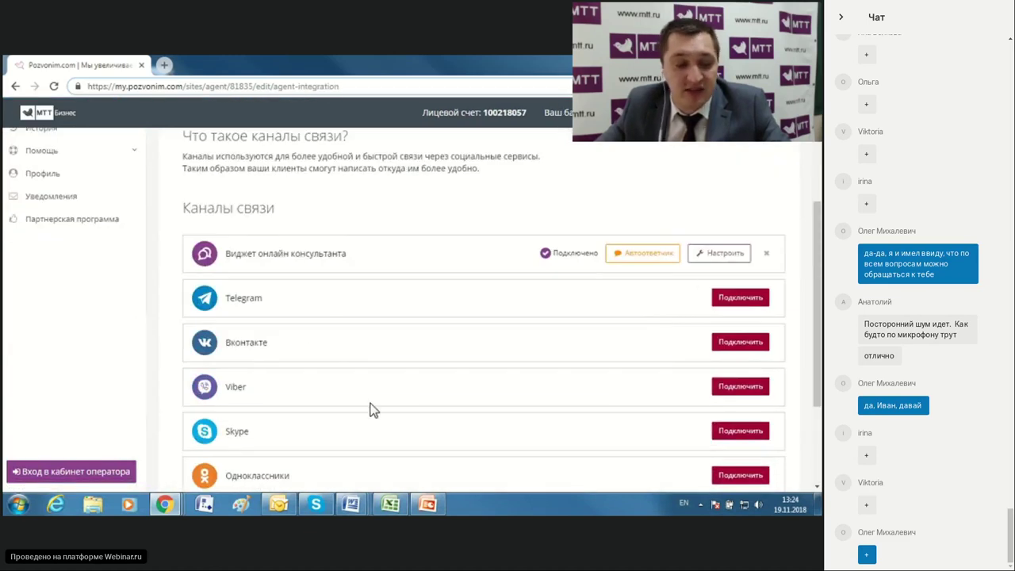
{"action": "scroll", "coordinate": [488, 386], "scroll_direction": "up", "scroll_amount": 3}
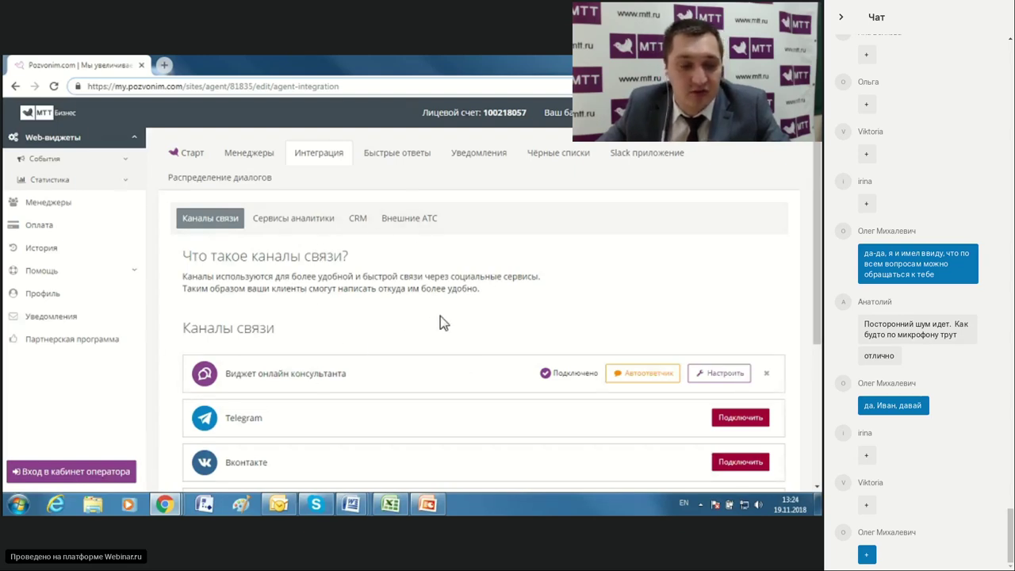
{"action": "left_click", "coordinate": [320, 216]}
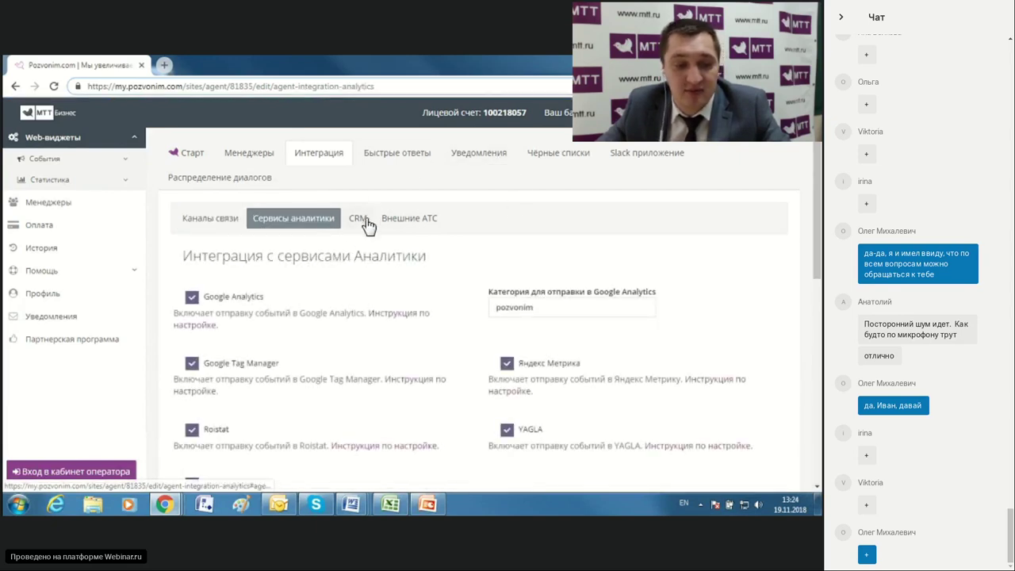
Step: Review the quick replies (Быстрые ответы) and the form for a new manager notification, including its delivery methods, without saving a notification
{"action": "left_click", "coordinate": [406, 154]}
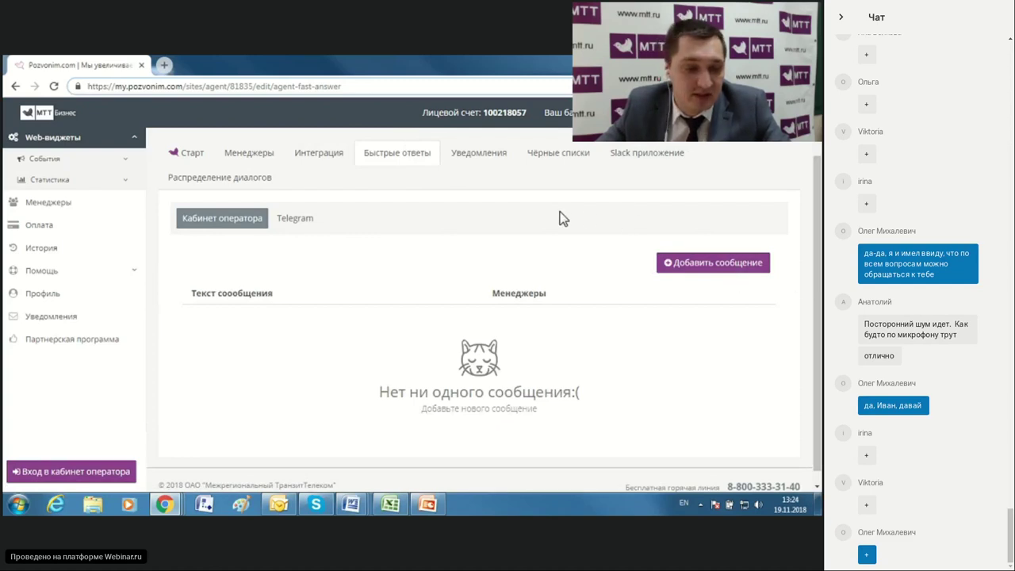
{"action": "left_click", "coordinate": [472, 159]}
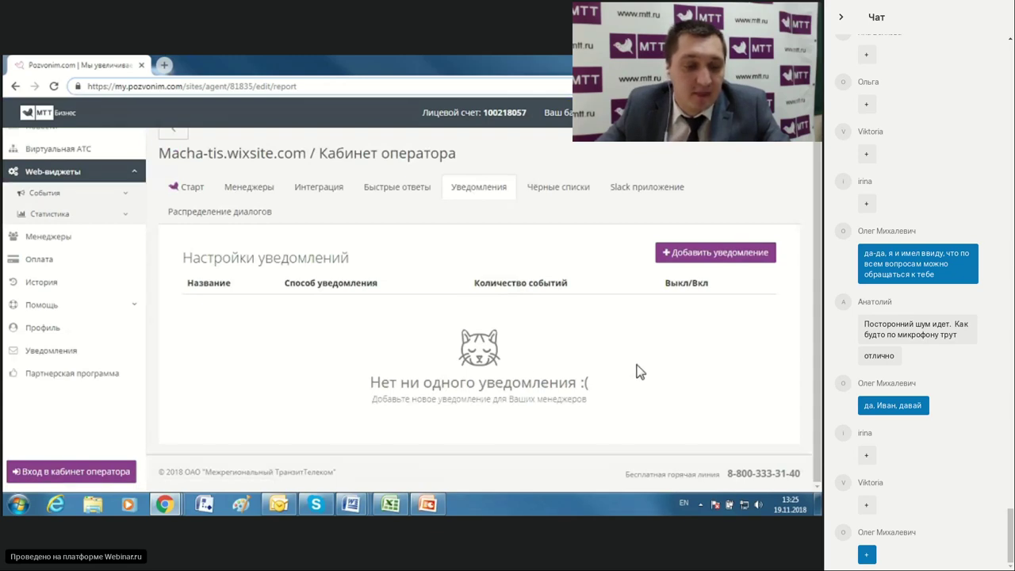
{"action": "left_click", "coordinate": [687, 253]}
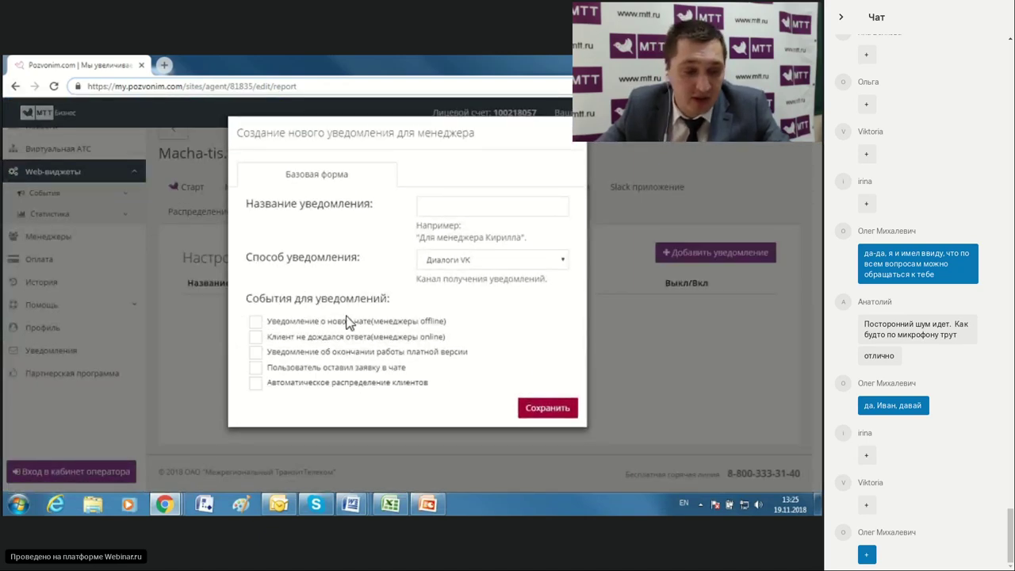
{"action": "left_click", "coordinate": [515, 259]}
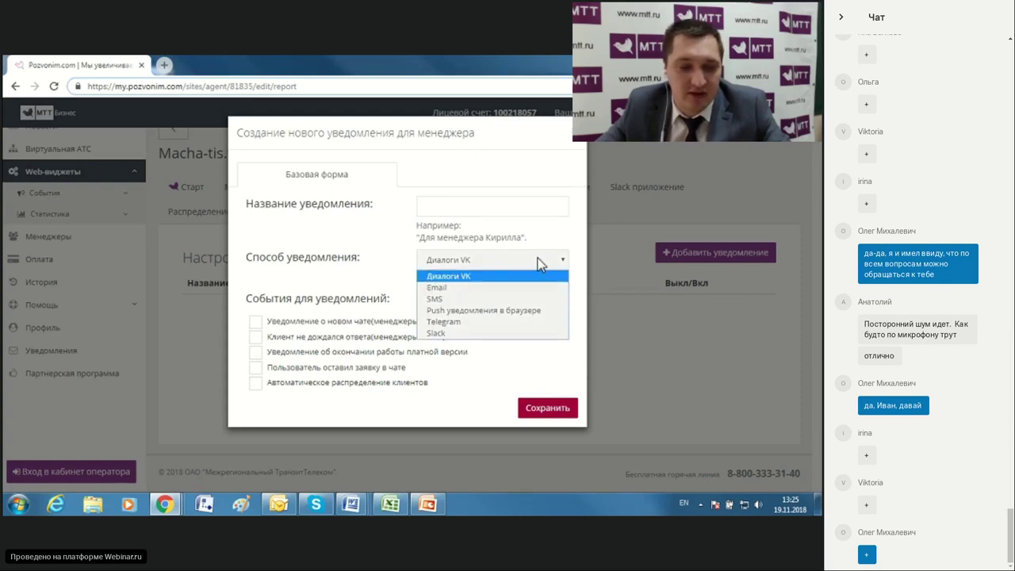
{"action": "left_click", "coordinate": [539, 270]}
{"action": "left_click", "coordinate": [672, 163]}
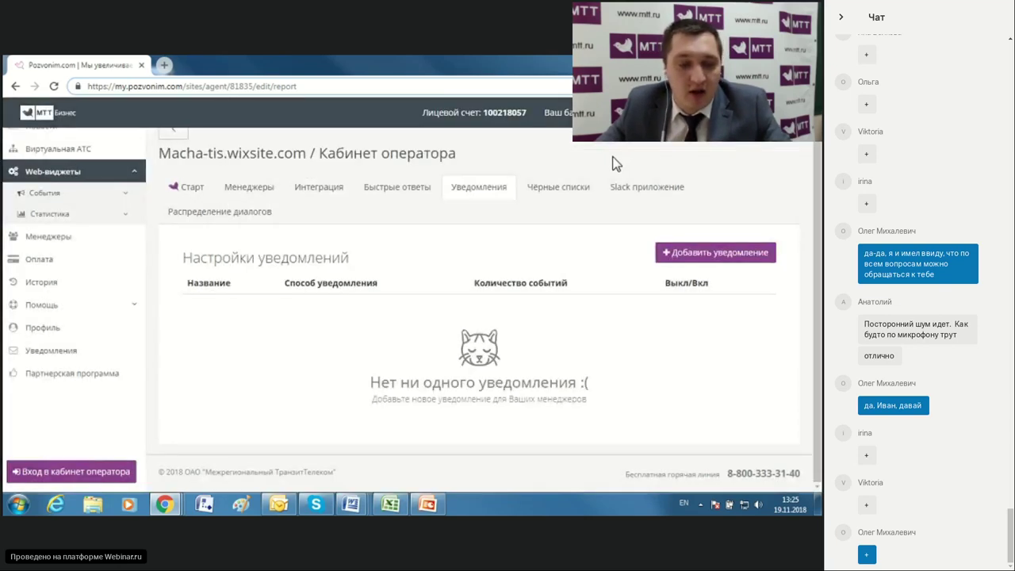
Step: Review the blacklist options (Чёрные списки) for pages, sources and IP addresses, and return to the web widgets list
{"action": "left_click", "coordinate": [561, 187]}
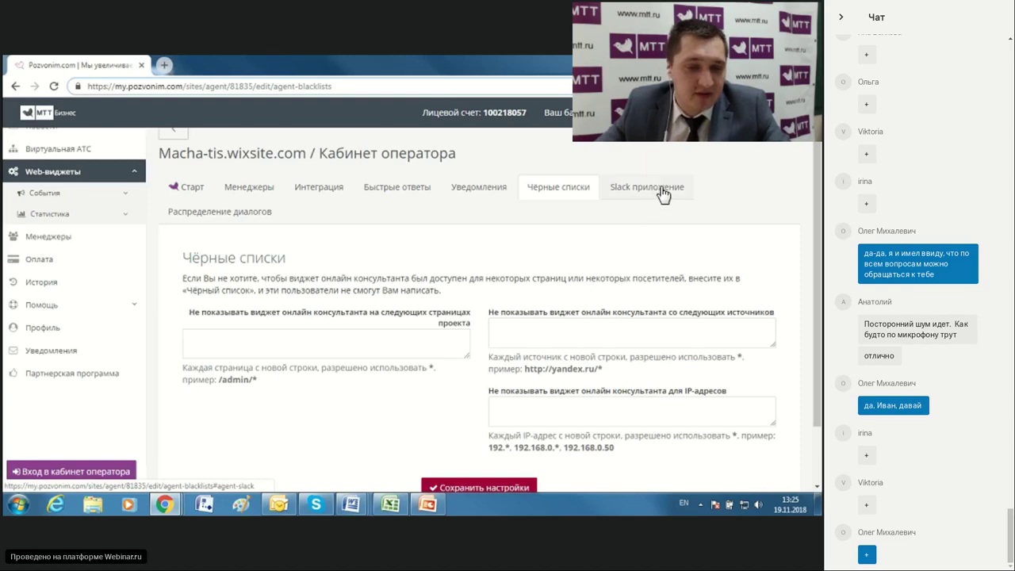
{"action": "scroll", "coordinate": [412, 191], "scroll_direction": "up", "scroll_amount": 1}
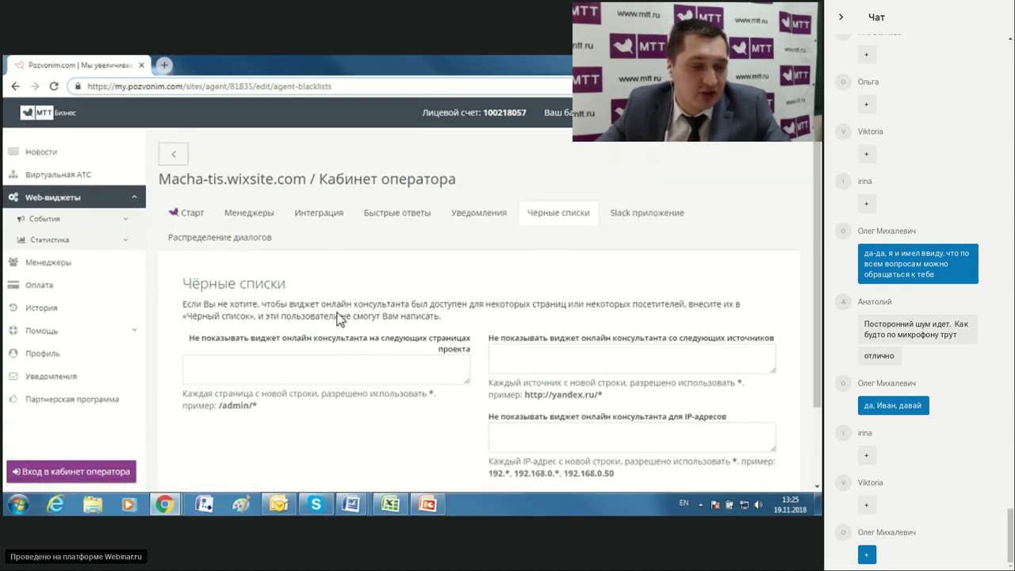
{"action": "left_click", "coordinate": [163, 153]}
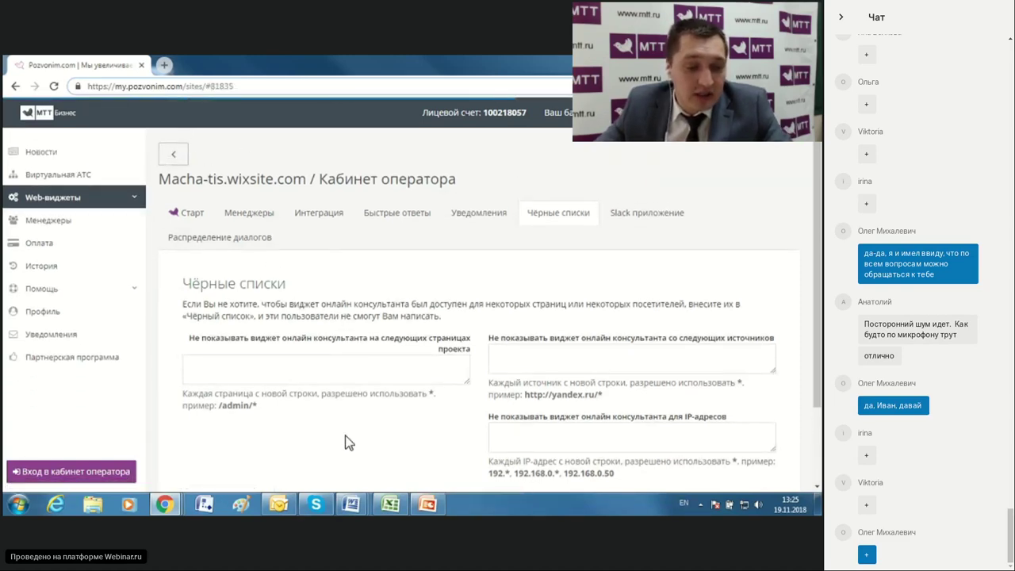
Step: Open the project's Стадное чувство module and examine its description, colour styles and usage examples
{"action": "left_click", "coordinate": [235, 341]}
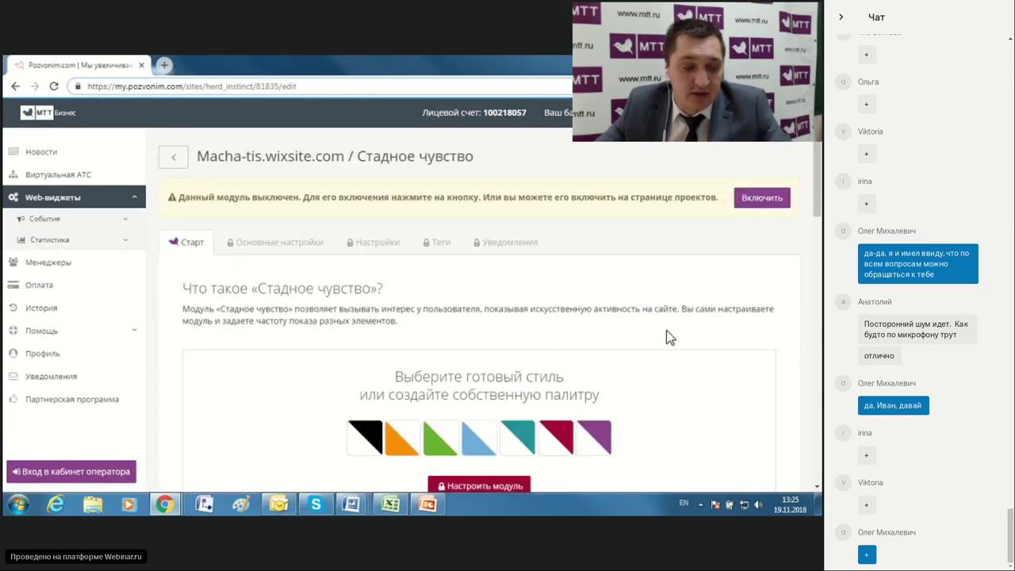
{"action": "scroll", "coordinate": [666, 337], "scroll_direction": "down", "scroll_amount": 3}
{"action": "scroll", "coordinate": [666, 330], "scroll_direction": "down", "scroll_amount": 2}
{"action": "scroll", "coordinate": [663, 341], "scroll_direction": "up", "scroll_amount": 4}
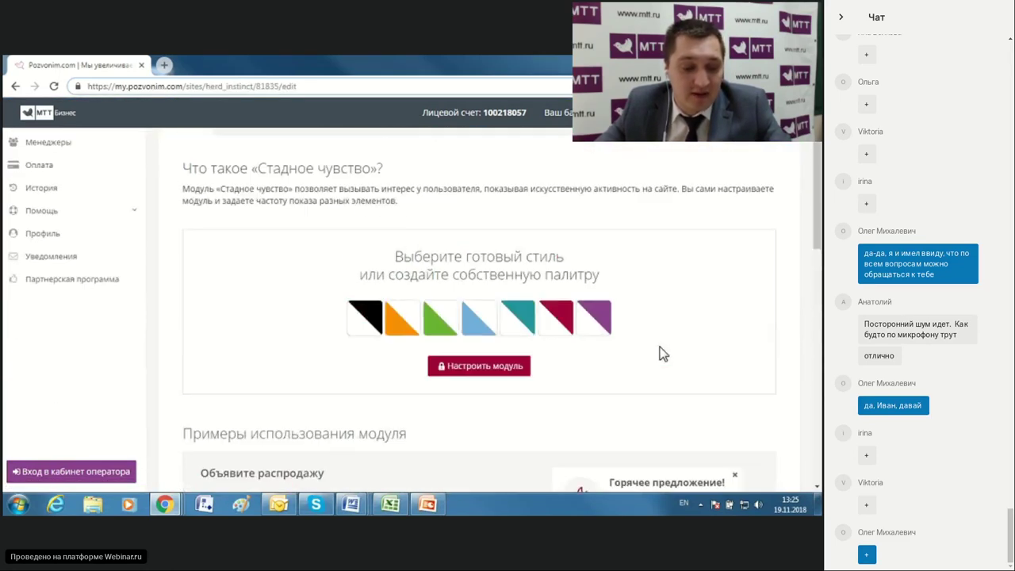
{"action": "scroll", "coordinate": [660, 346], "scroll_direction": "down", "scroll_amount": 5}
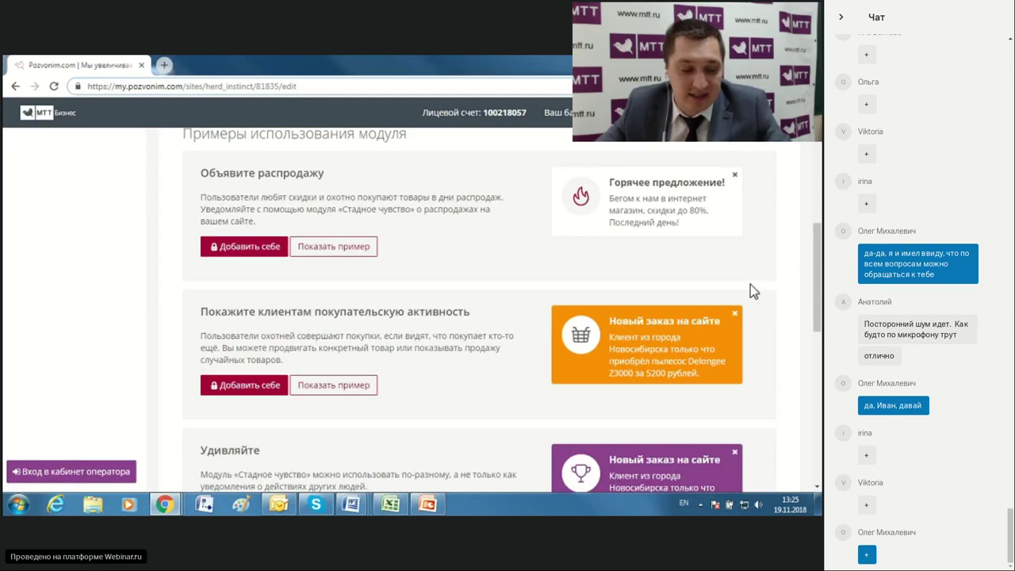
Step: Review the remaining Стадное чувство usage examples and the module's desktop elements in the main settings (Основные настройки)
{"action": "scroll", "coordinate": [574, 282], "scroll_direction": "down", "scroll_amount": 3}
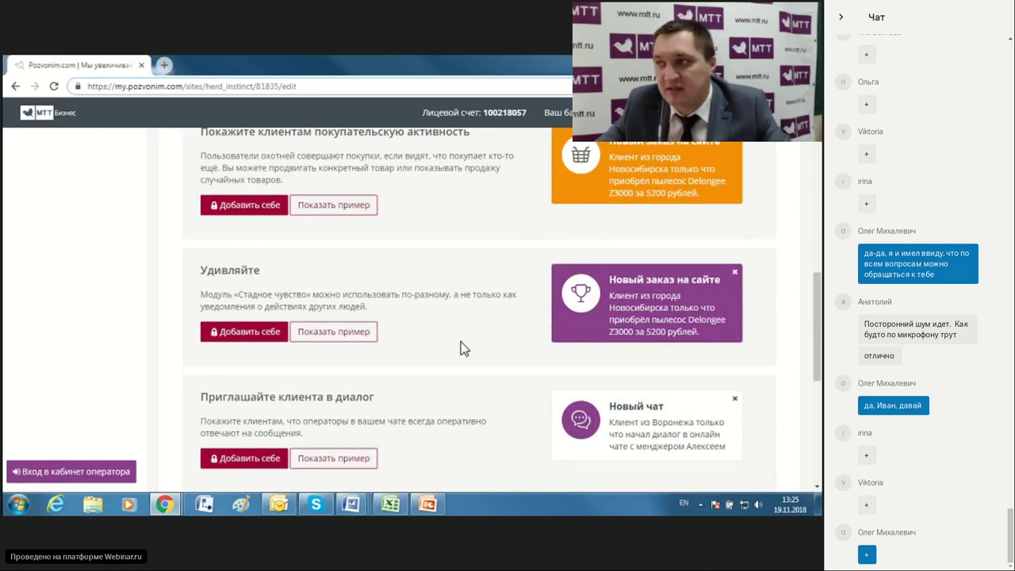
{"action": "scroll", "coordinate": [642, 388], "scroll_direction": "up", "scroll_amount": 10}
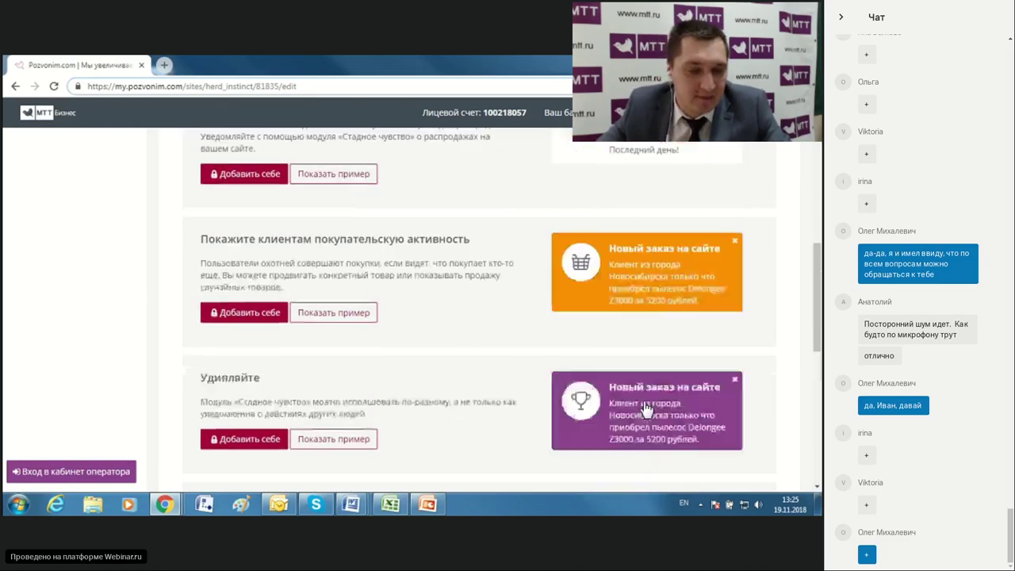
{"action": "scroll", "coordinate": [647, 408], "scroll_direction": "up", "scroll_amount": 1}
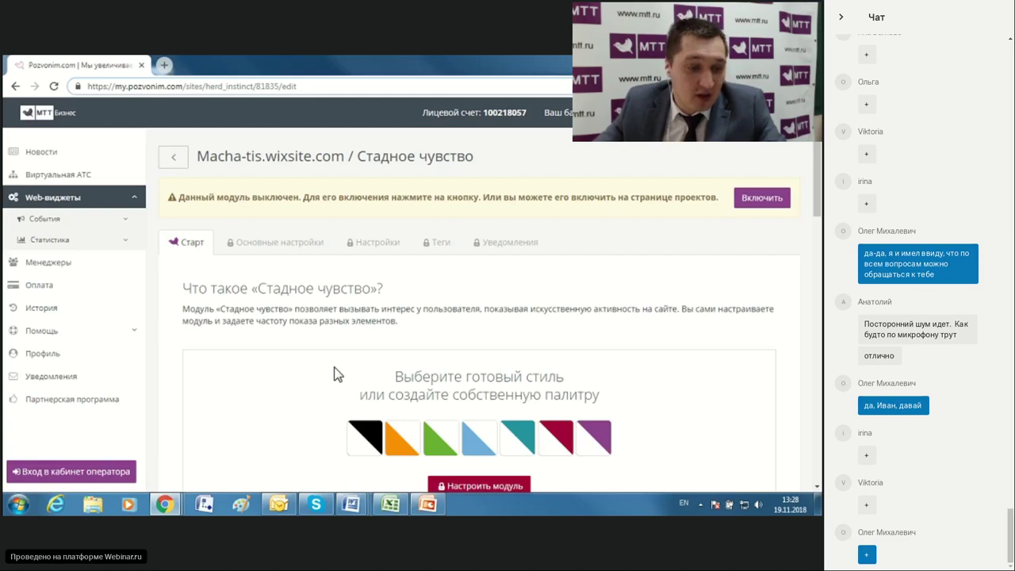
{"action": "left_click", "coordinate": [315, 242]}
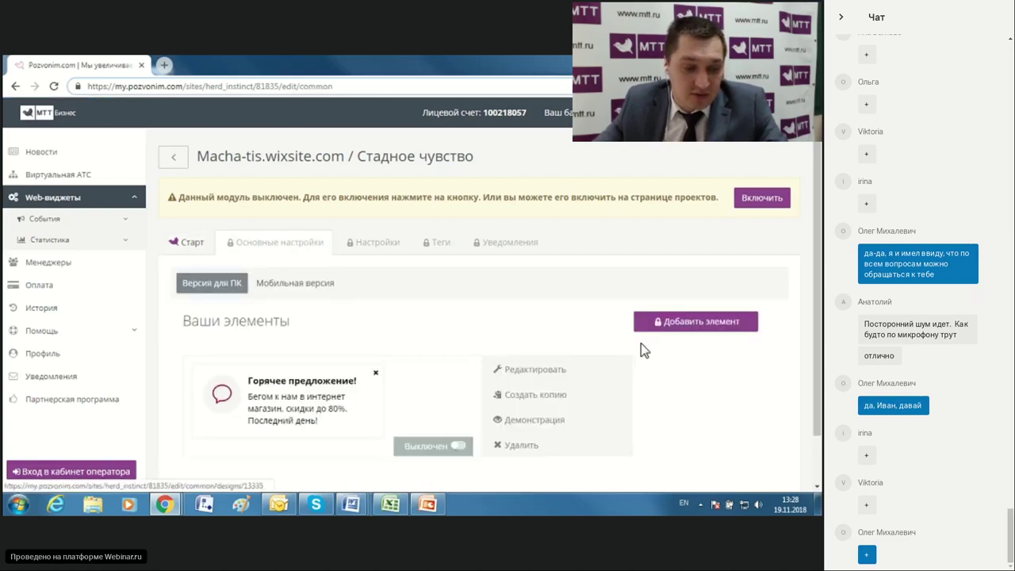
{"action": "scroll", "coordinate": [641, 343], "scroll_direction": "down", "scroll_amount": 2}
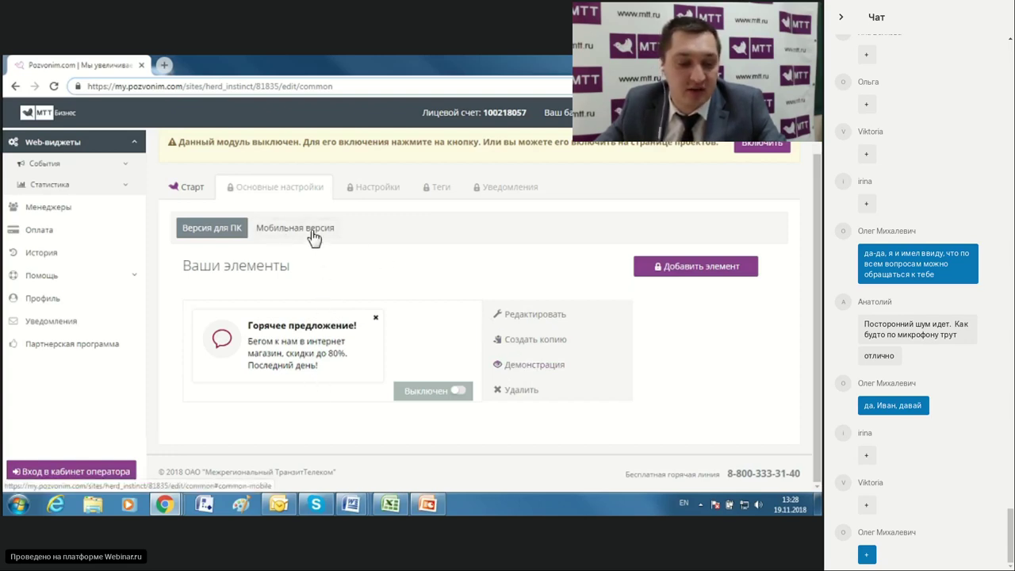
Step: Review the widget behaviour settings (Настройки), including the display start options (Начало показа), and the explanation of tags (Теги)
{"action": "left_click", "coordinate": [387, 192]}
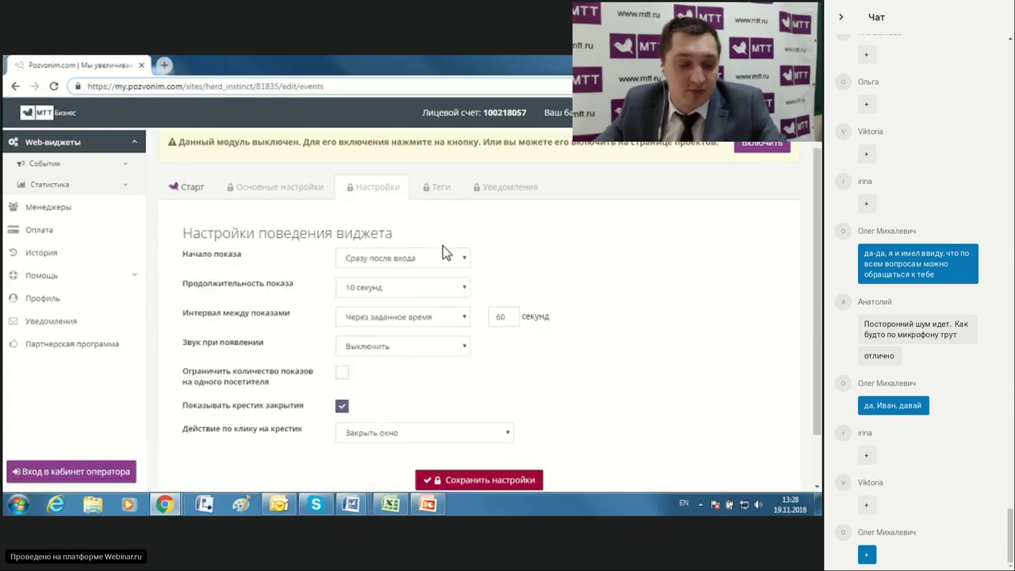
{"action": "scroll", "coordinate": [439, 252], "scroll_direction": "down", "scroll_amount": 2}
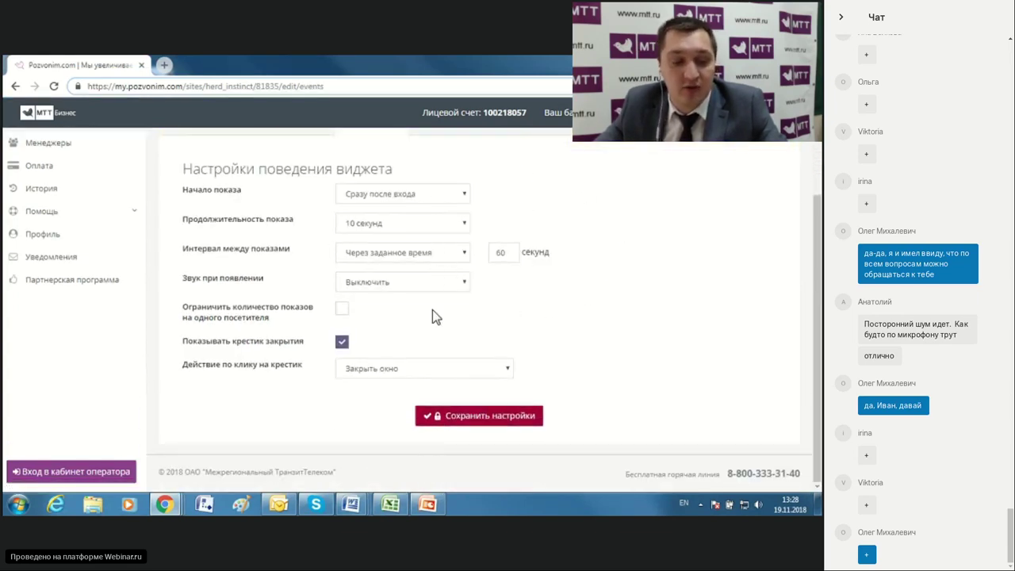
{"action": "scroll", "coordinate": [432, 309], "scroll_direction": "up", "scroll_amount": 3}
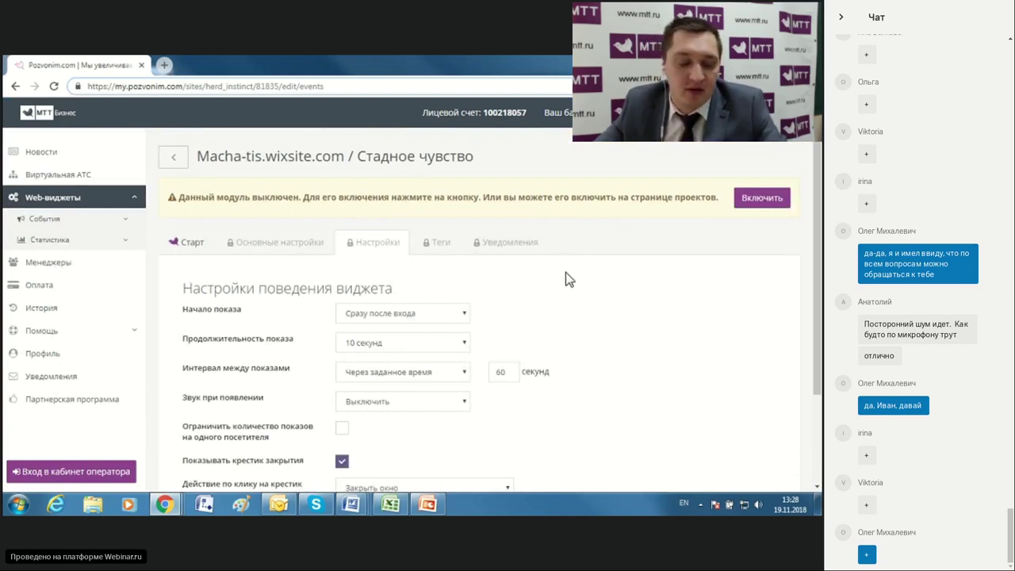
{"action": "left_click", "coordinate": [466, 311]}
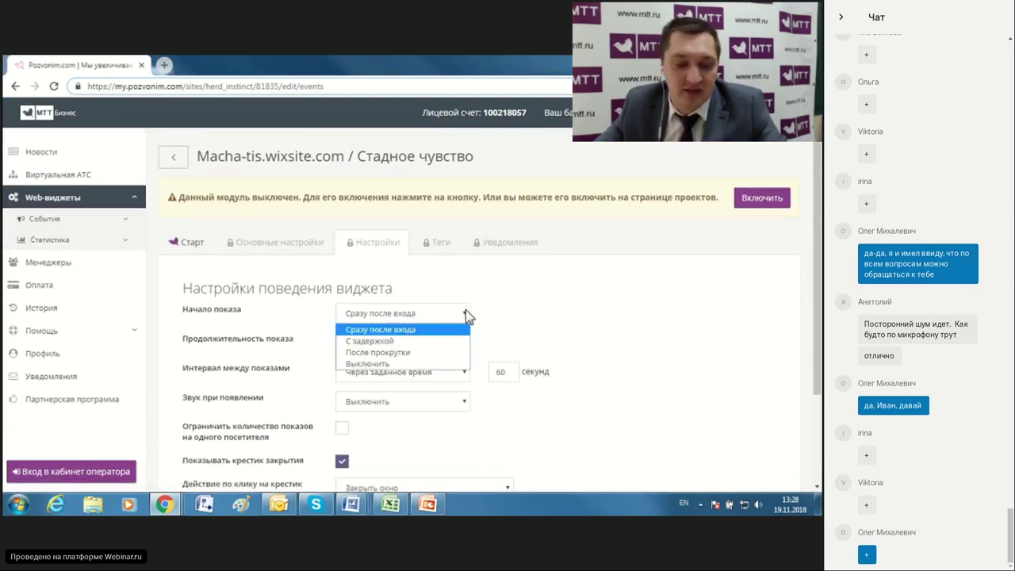
{"action": "left_click", "coordinate": [594, 288]}
{"action": "left_click", "coordinate": [441, 243]}
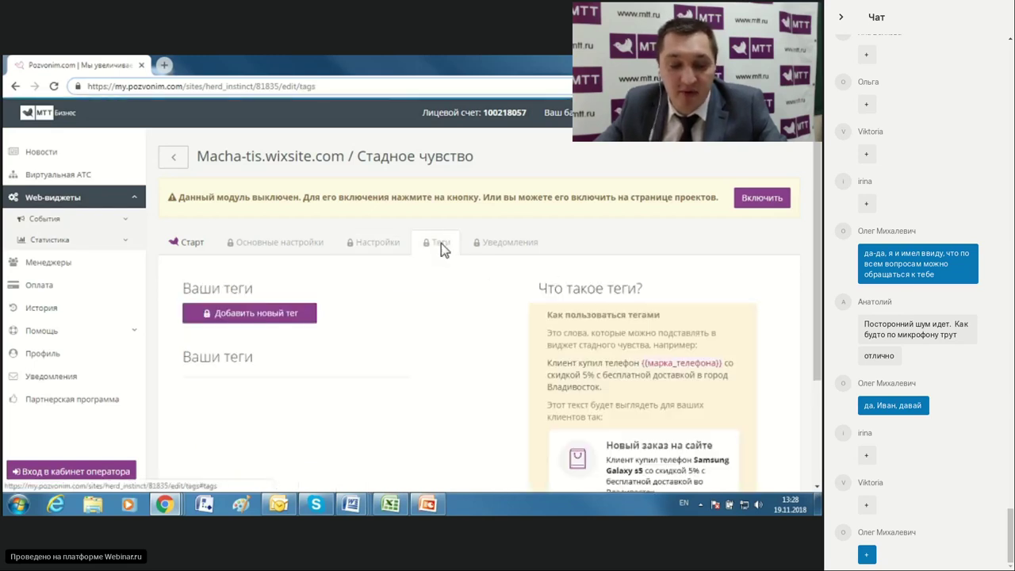
{"action": "scroll", "coordinate": [632, 362], "scroll_direction": "down", "scroll_amount": 1}
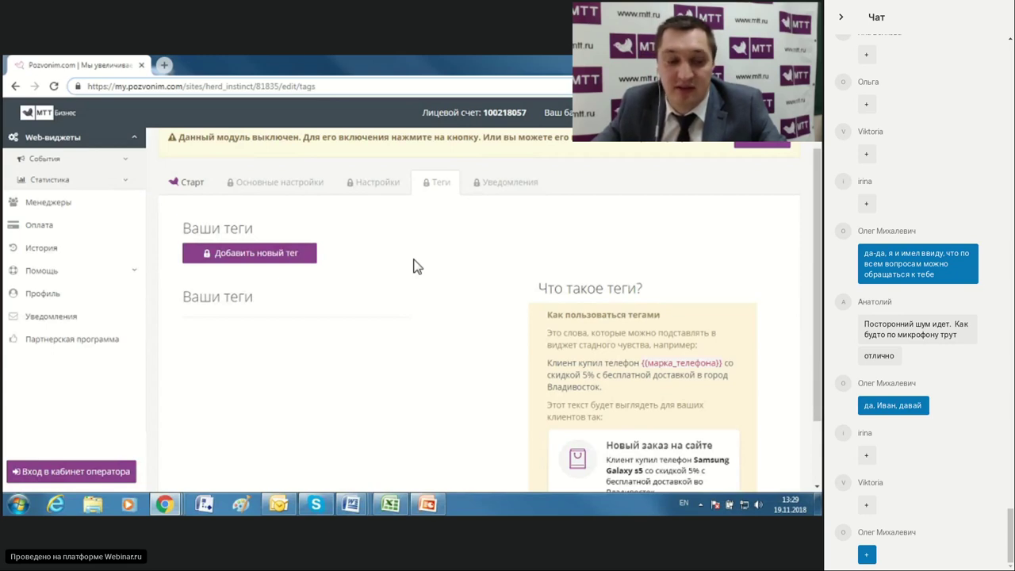
Step: Review the module's existing e-mail notification and its delivery methods (Способ уведомления) without saving, and return to the web widgets list
{"action": "left_click", "coordinate": [511, 186]}
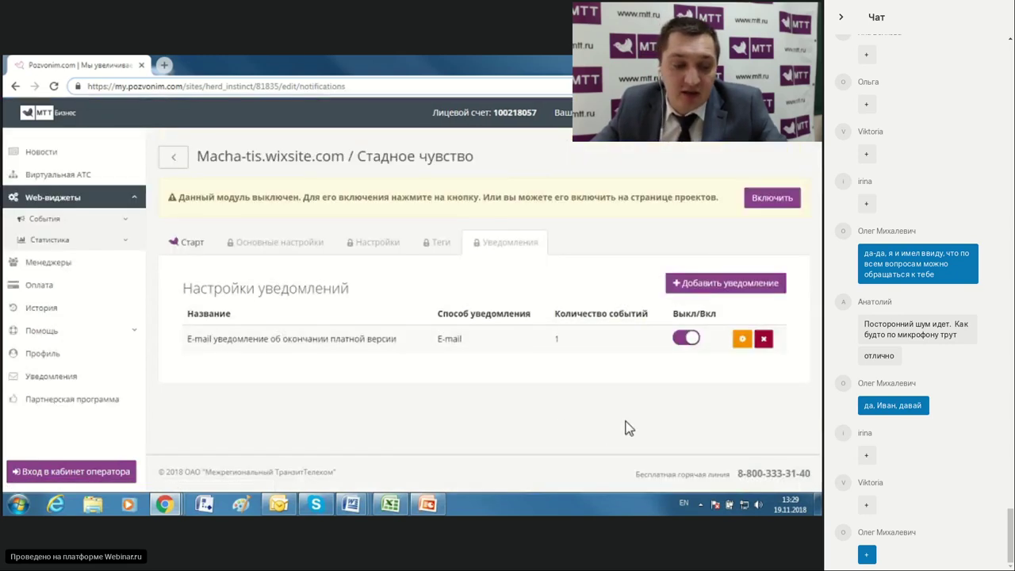
{"action": "left_click", "coordinate": [740, 339]}
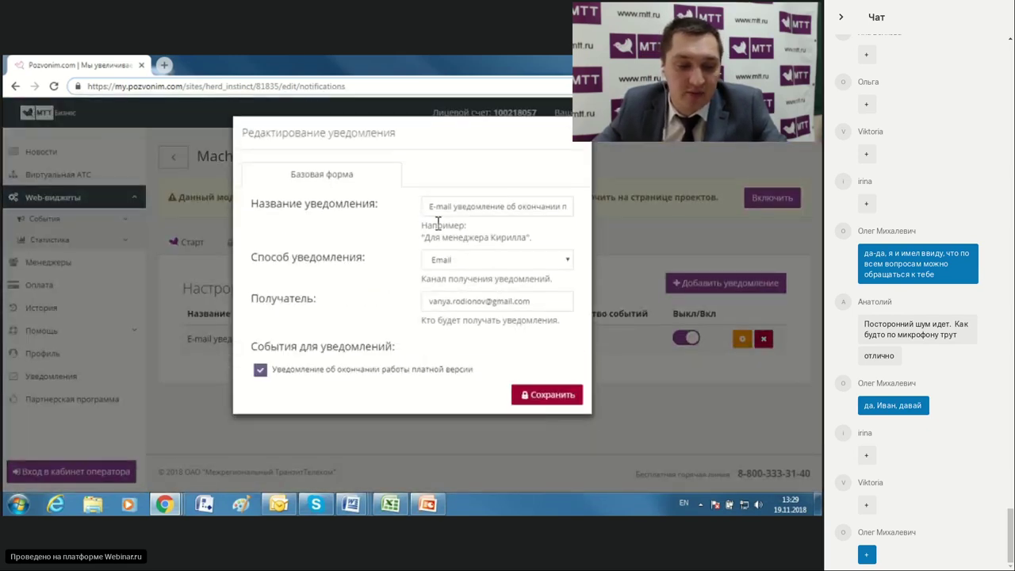
{"action": "left_click", "coordinate": [563, 262]}
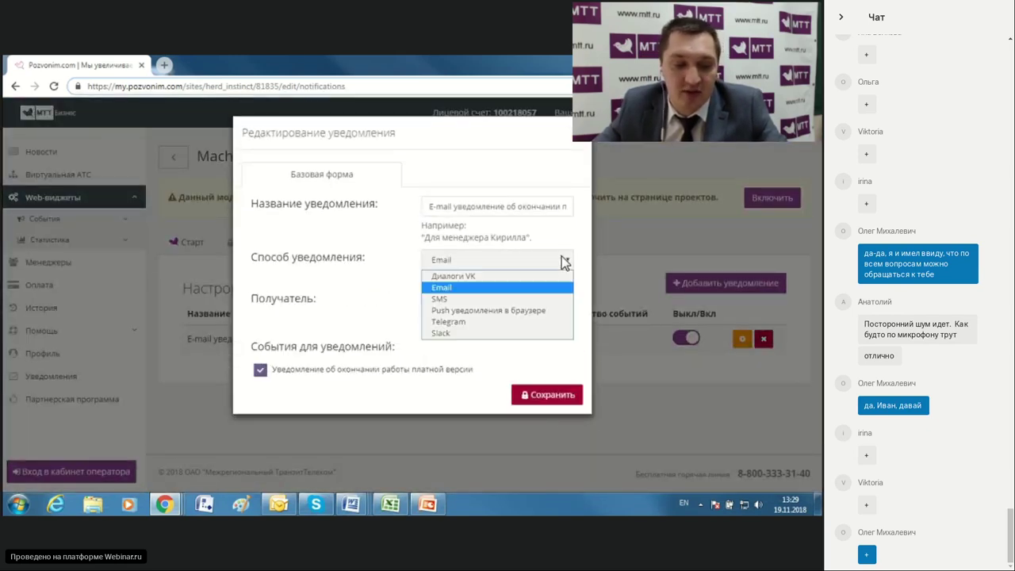
{"action": "left_click", "coordinate": [564, 262]}
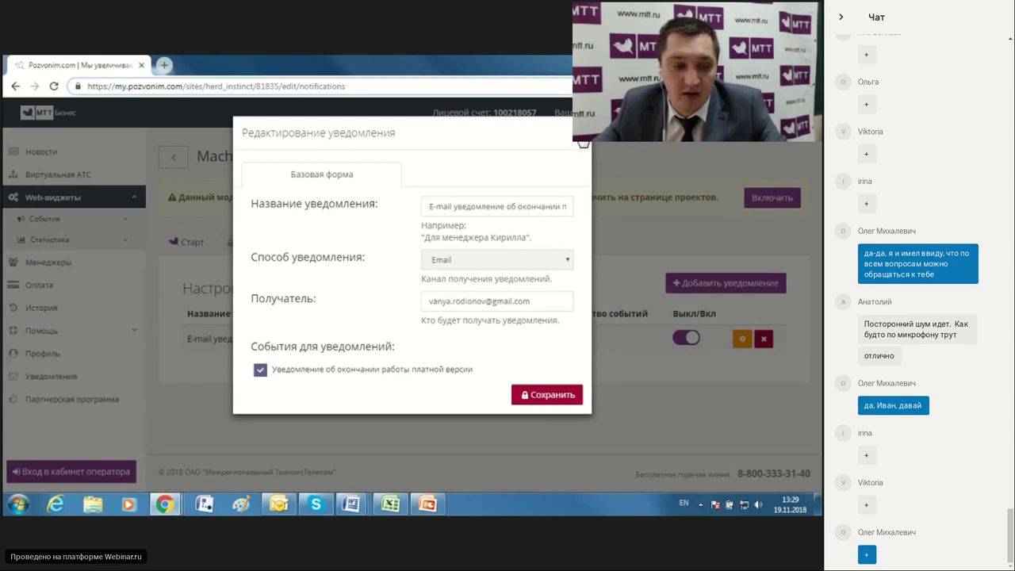
{"action": "left_click", "coordinate": [582, 144]}
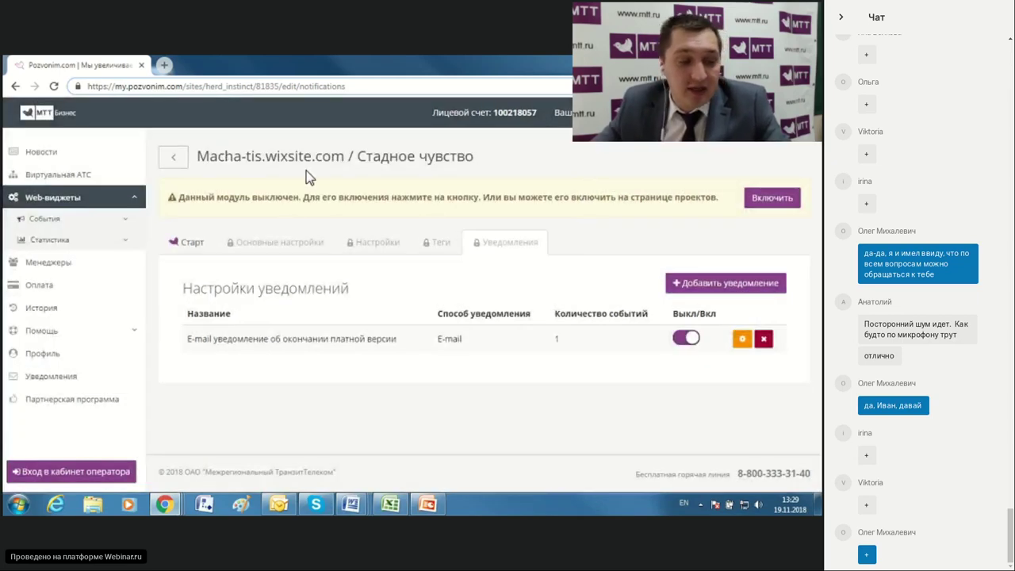
{"action": "left_click", "coordinate": [174, 161]}
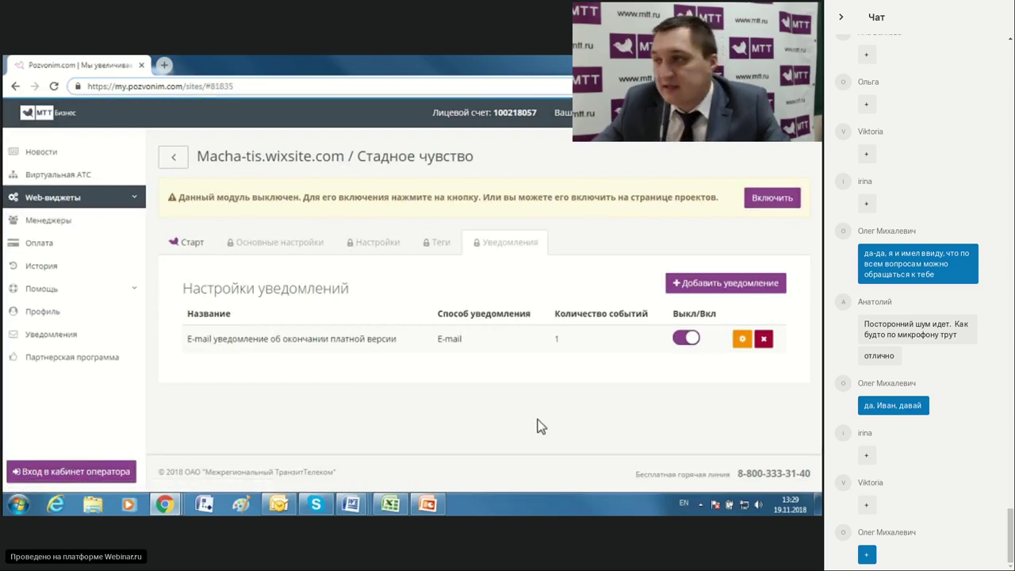